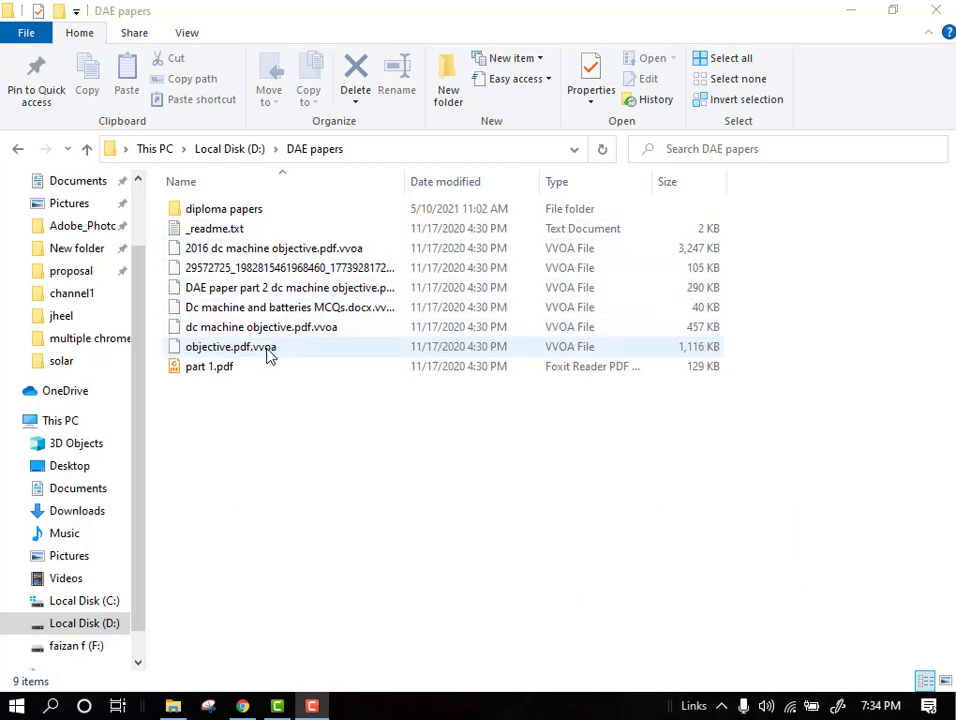
# Step: Try to rename objective.pdf.vvoa as objective.pdf, declining the file extension change
pyautogui.click(267, 356)
pyautogui.rightClick(265, 357)
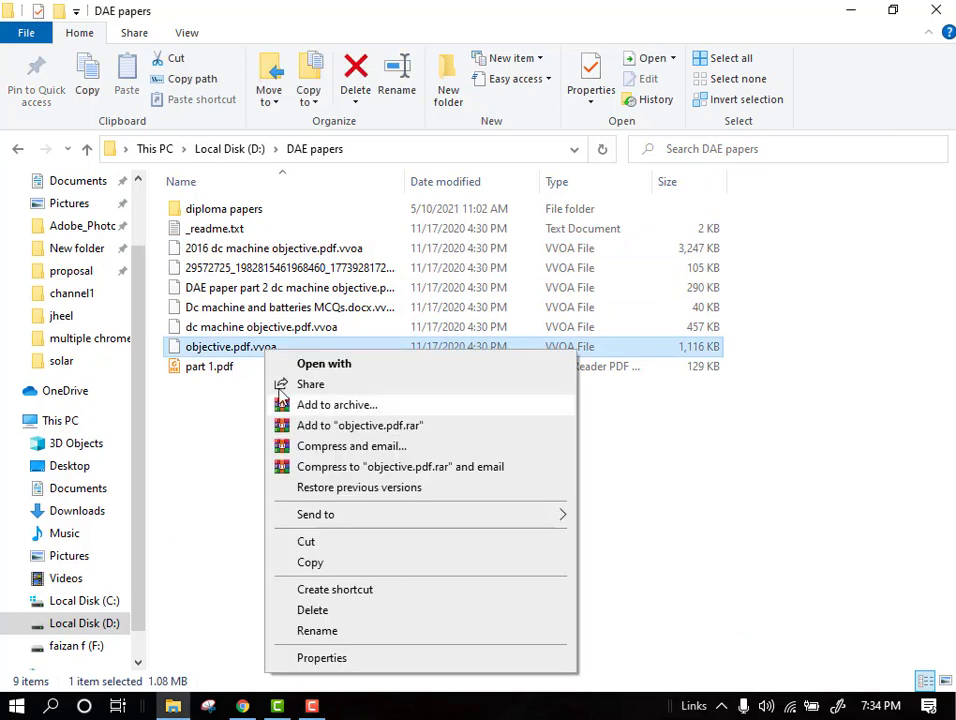
pyautogui.click(352, 640)
pyautogui.click(281, 346)
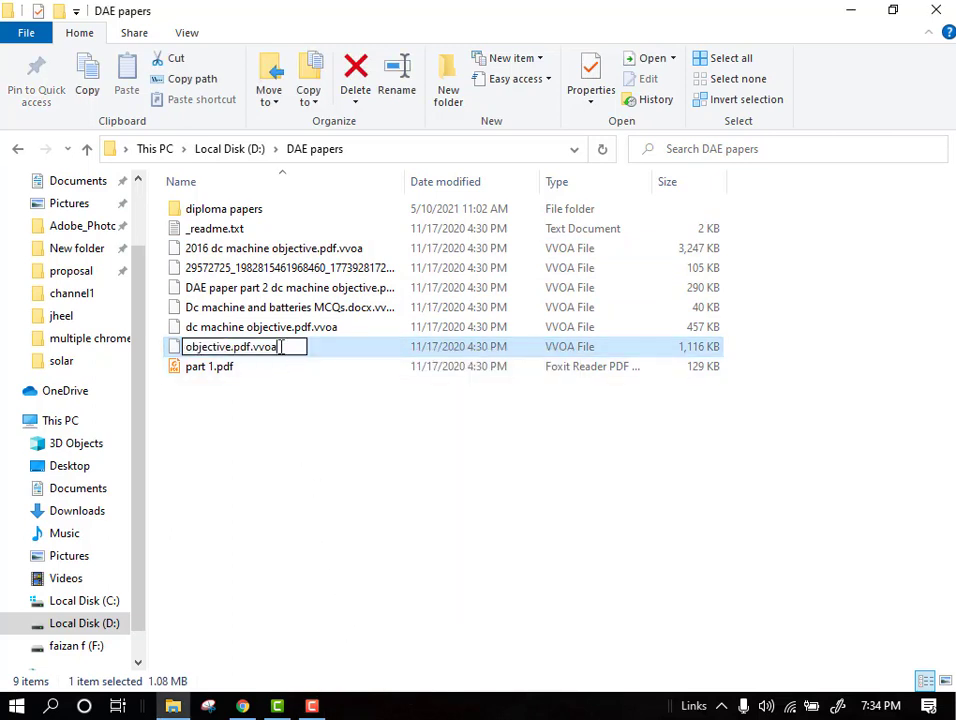
pyautogui.press('BackSpace')
pyautogui.press('BackSpace')
pyautogui.press('BackSpace')
pyautogui.press('BackSpace')
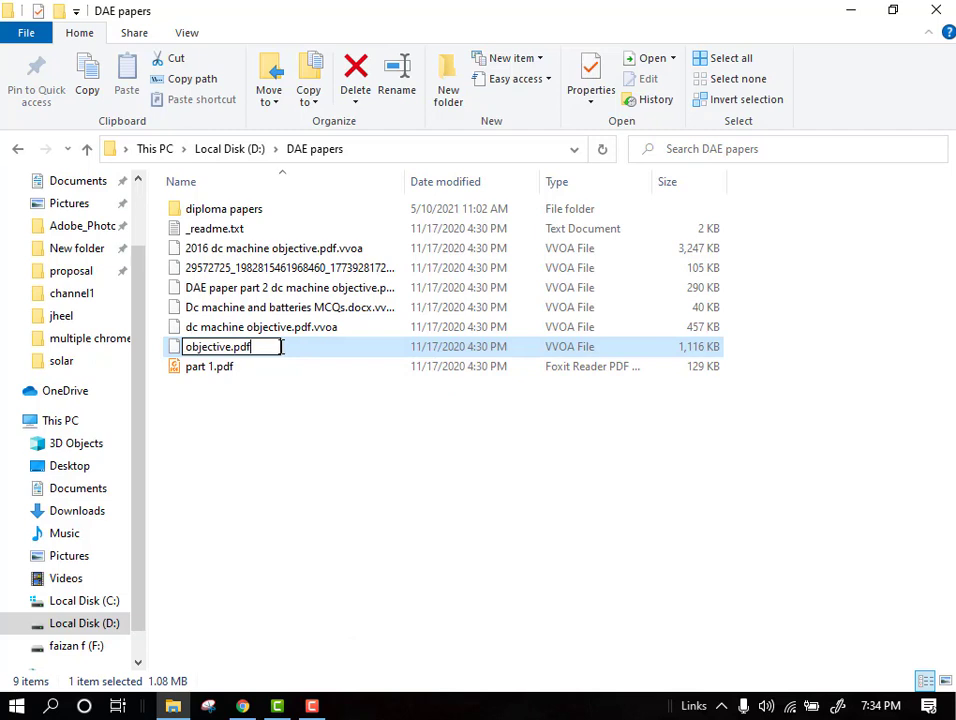
pyautogui.press('Return')
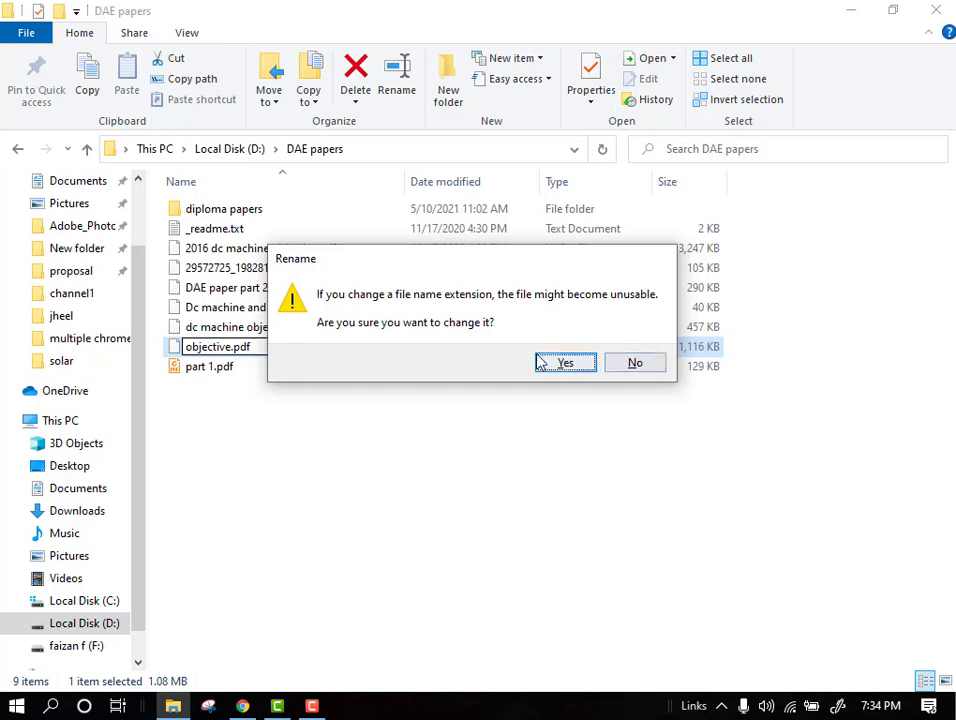
pyautogui.click(640, 363)
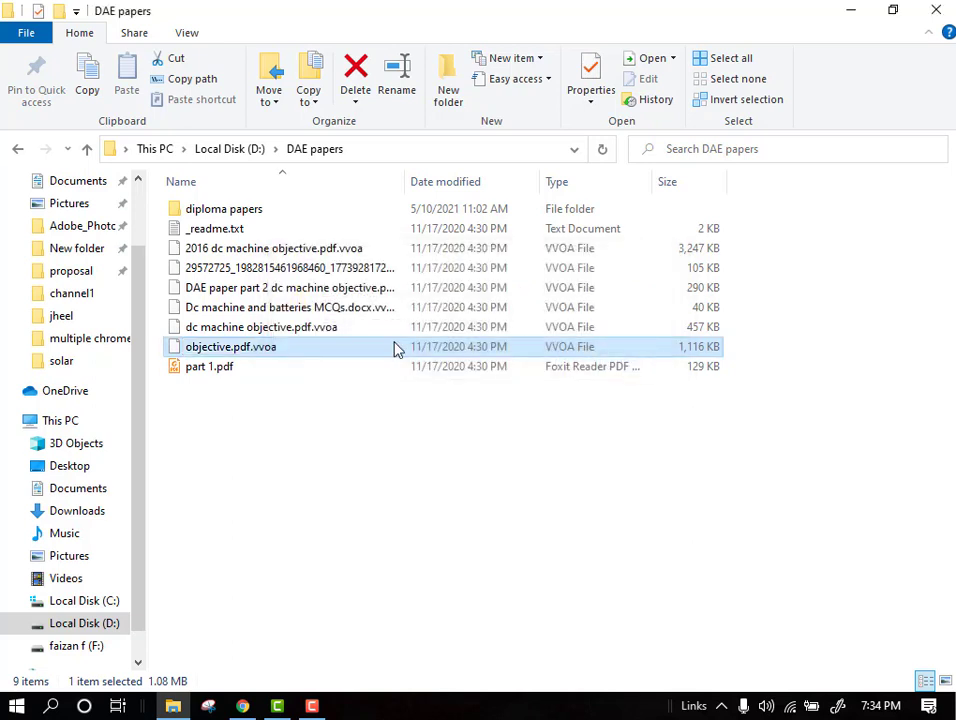
pyautogui.click(294, 429)
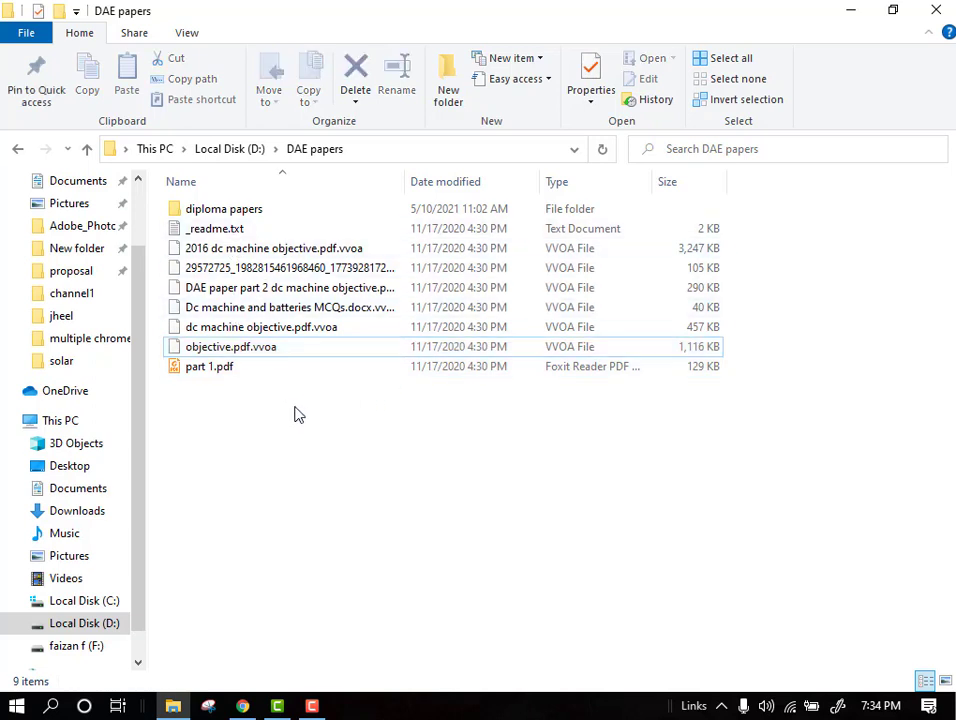
# Step: Read the ransom note _readme.txt in the DAE papers folder, examining its personal ID and price lines, and close it
pyautogui.doubleClick(236, 230)
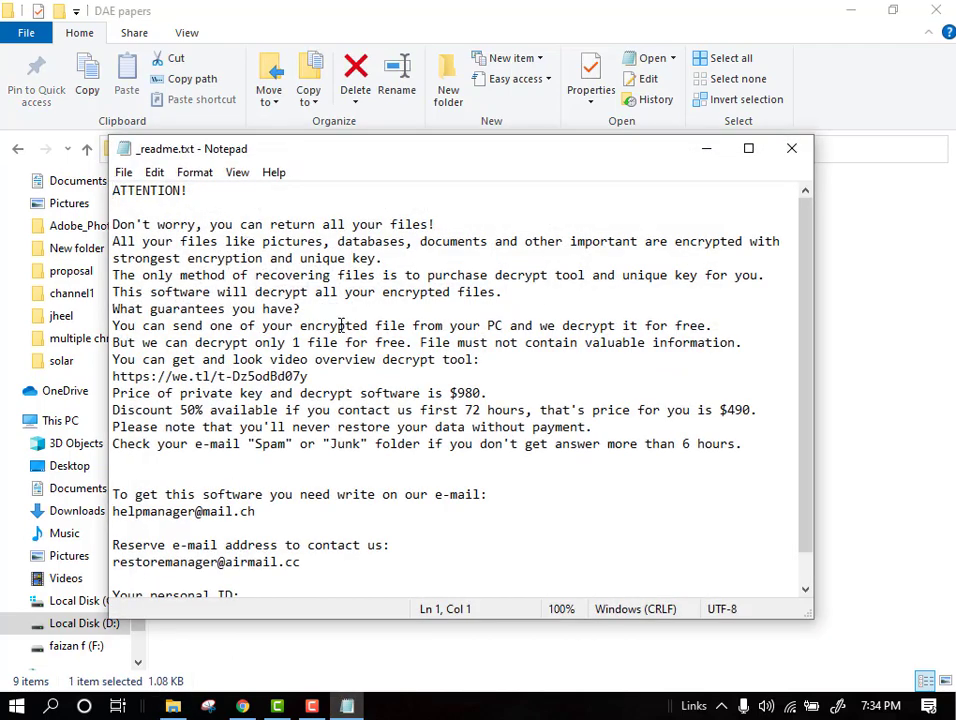
pyautogui.scroll(-1, 407, 372)
pyautogui.scroll(1, 407, 372)
pyautogui.scroll(-1, 145, 207)
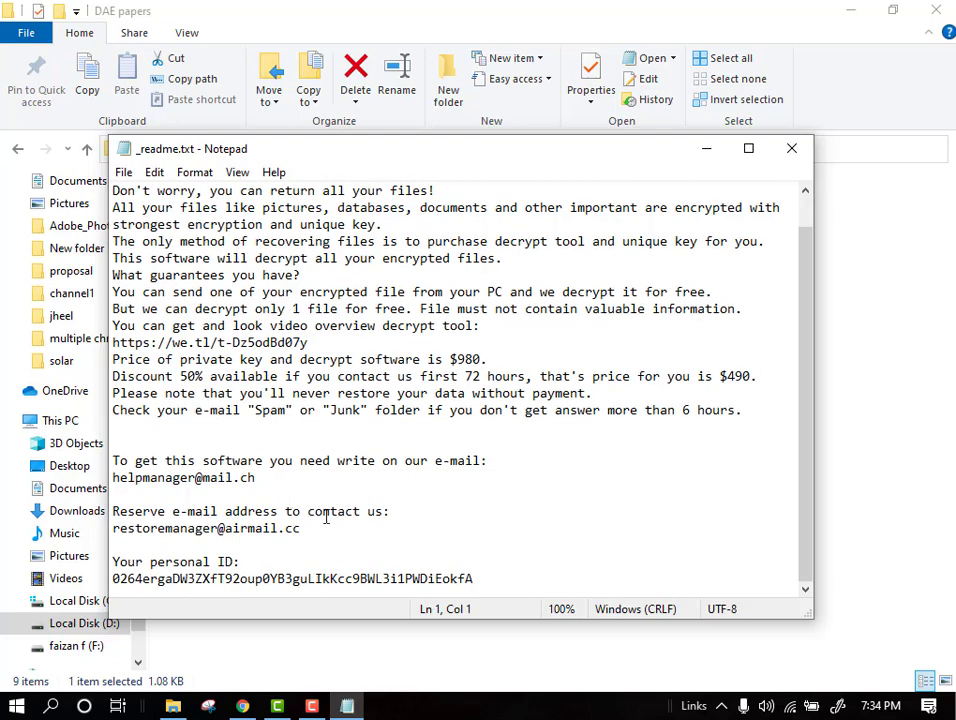
pyautogui.moveTo(503, 579); pyautogui.dragTo(410, 564)
pyautogui.click(355, 544)
pyautogui.moveTo(760, 375); pyautogui.dragTo(714, 375)
pyautogui.click(741, 377)
pyautogui.moveTo(760, 375); pyautogui.dragTo(114, 352)
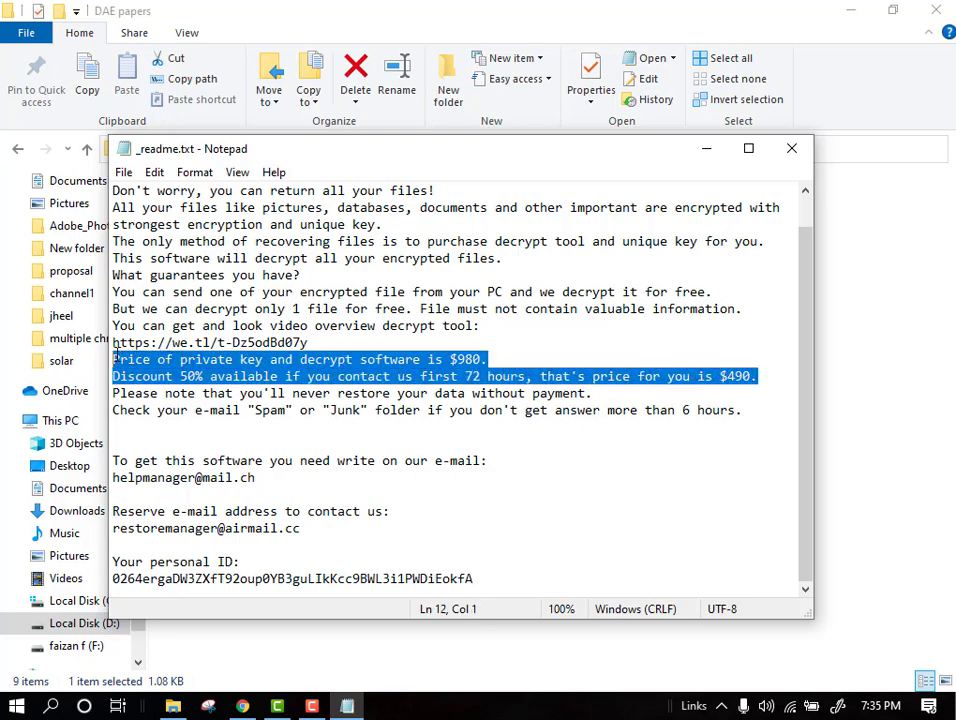
pyautogui.click(354, 379)
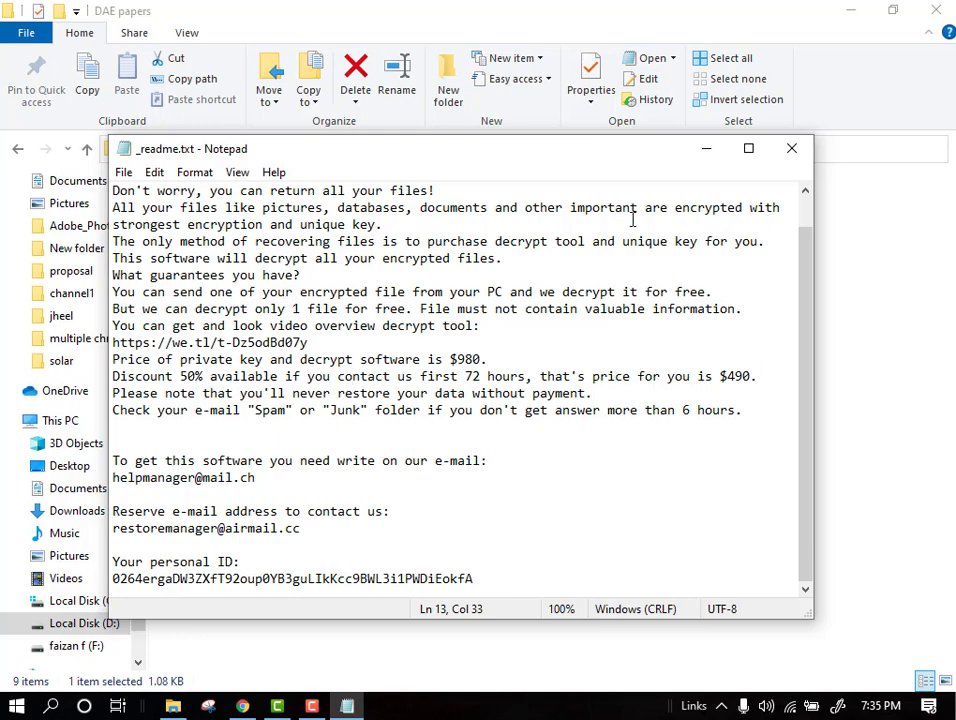
pyautogui.click(789, 150)
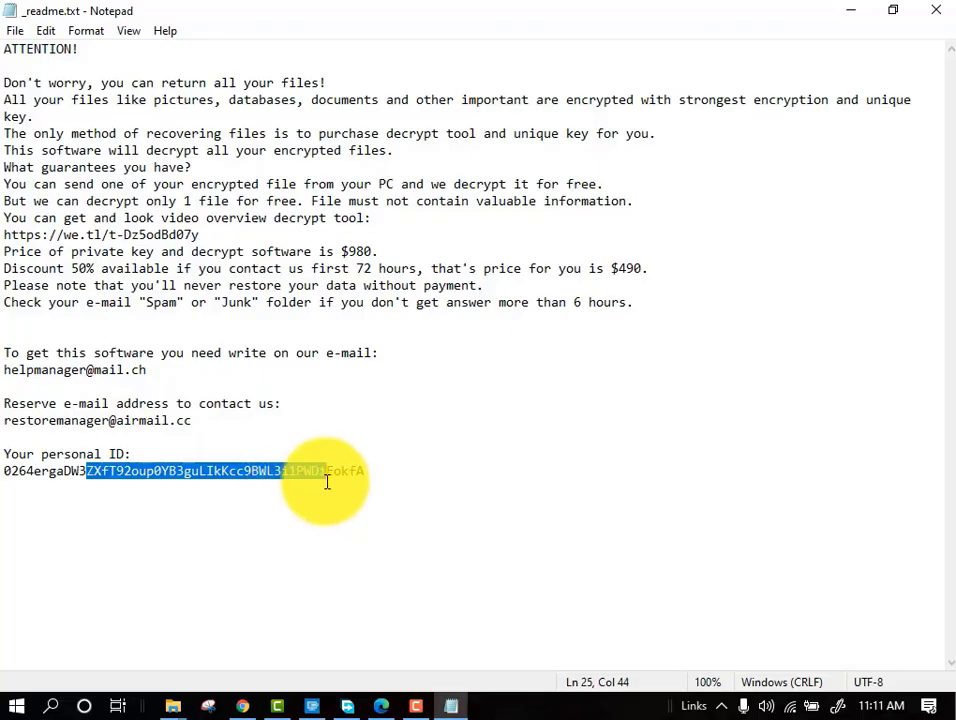
pyautogui.click(316, 506)
pyautogui.click(932, 14)
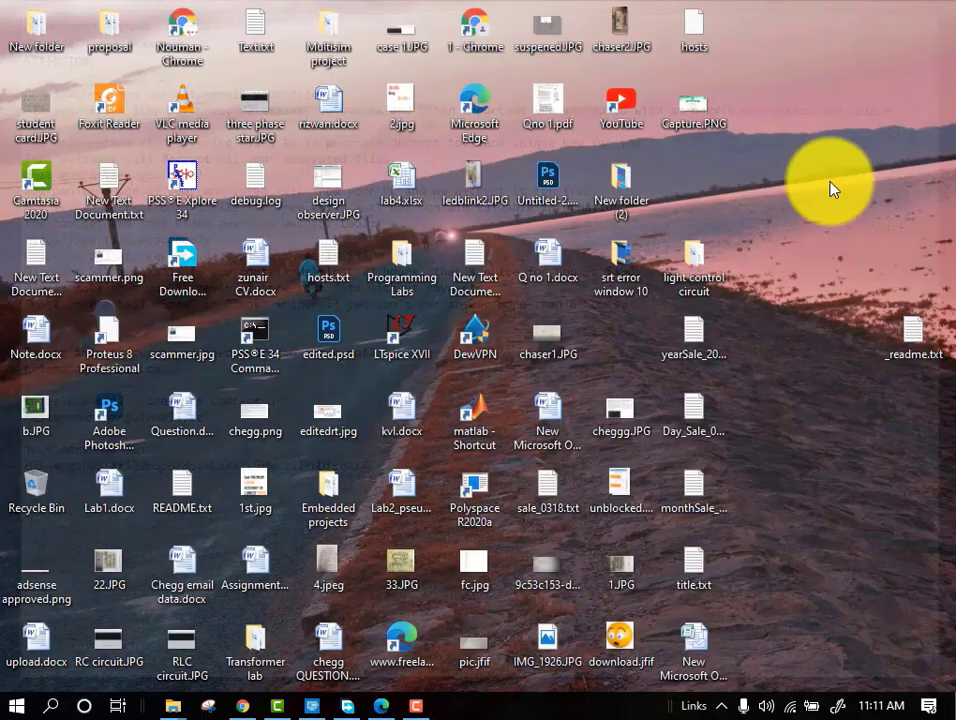
# Step: Turn off the computer's Wi-Fi and close the network list
pyautogui.click(792, 690)
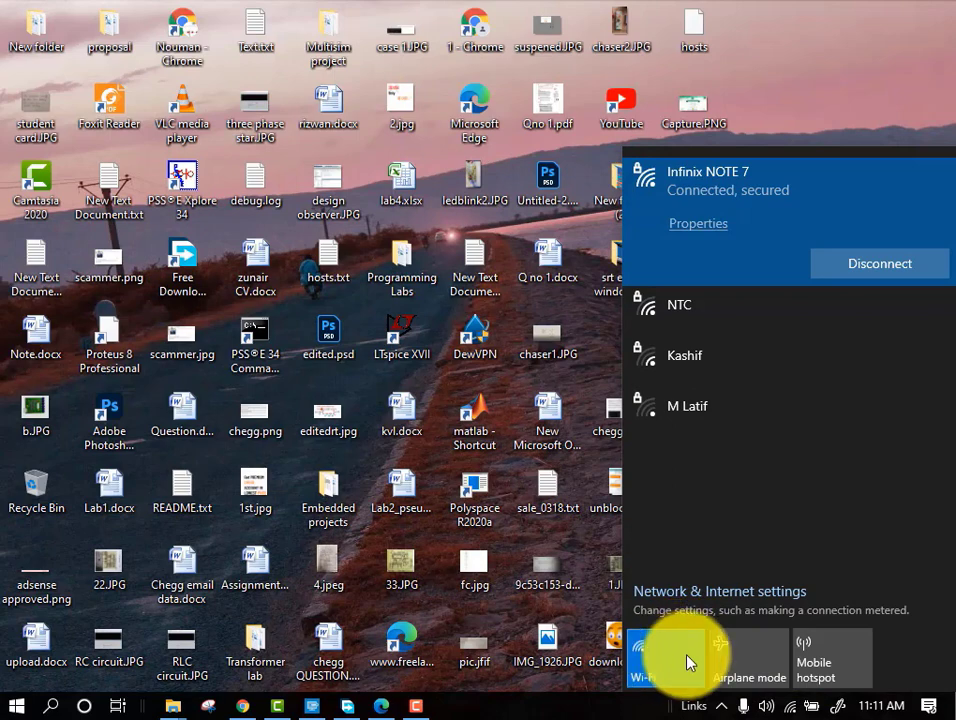
pyautogui.click(668, 672)
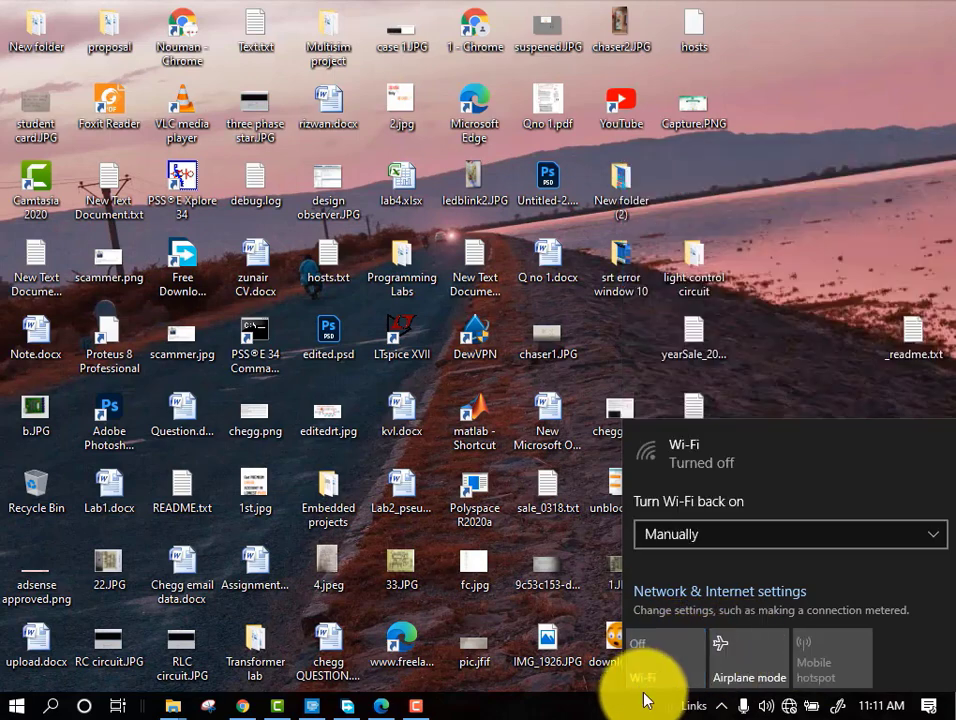
pyautogui.click(825, 348)
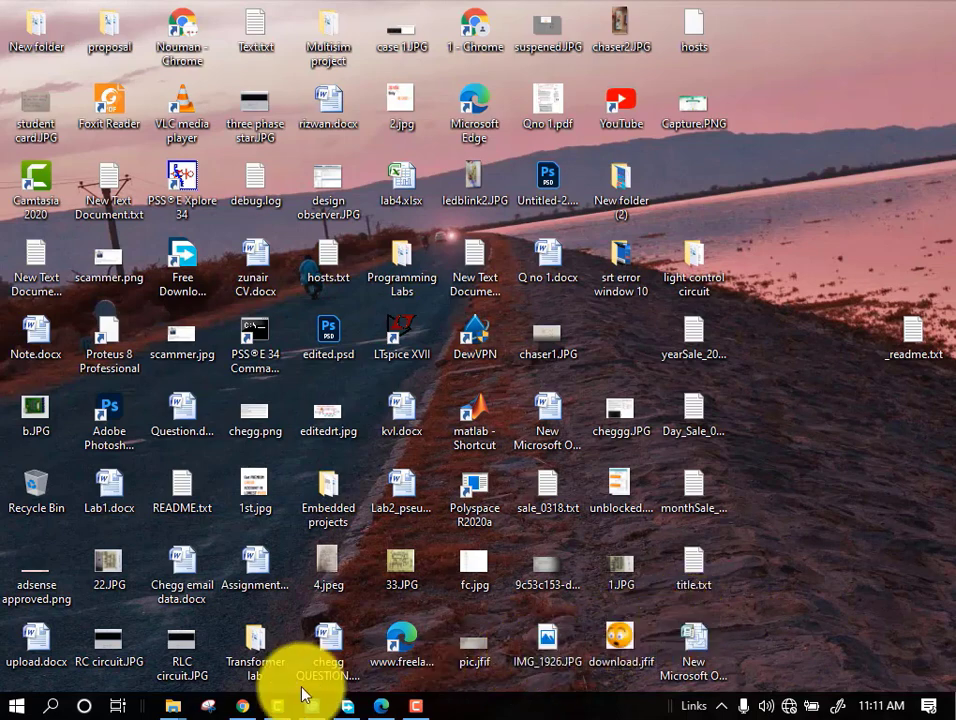
# Step: Switch to the File Explorer window for Local Disk (D:) and open the C:\Windows\System32 folder
pyautogui.moveTo(175, 705)
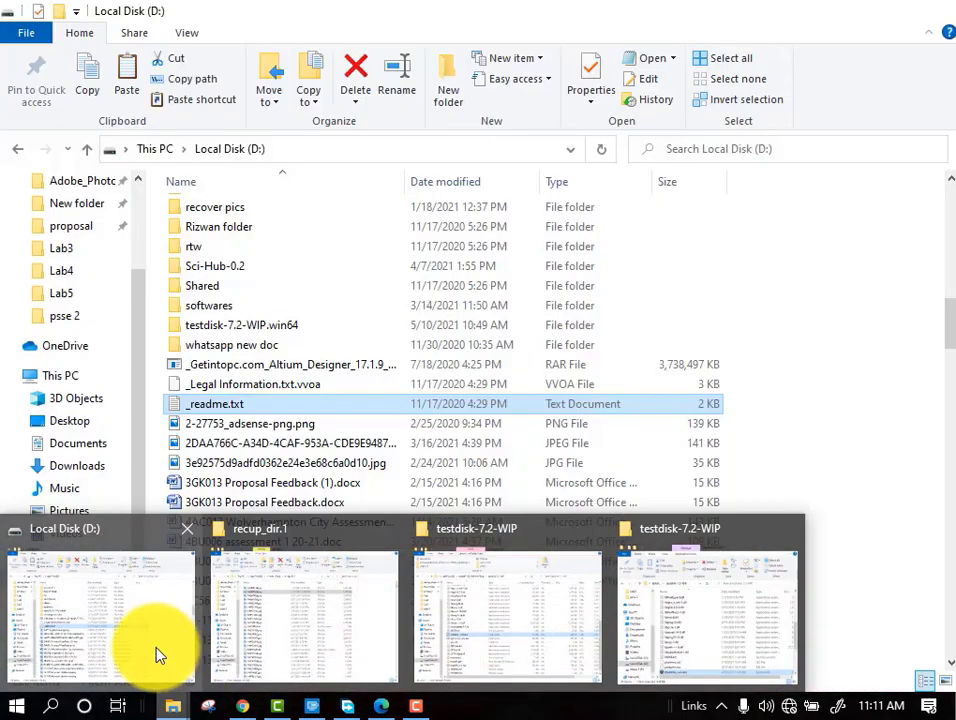
pyautogui.click(160, 650)
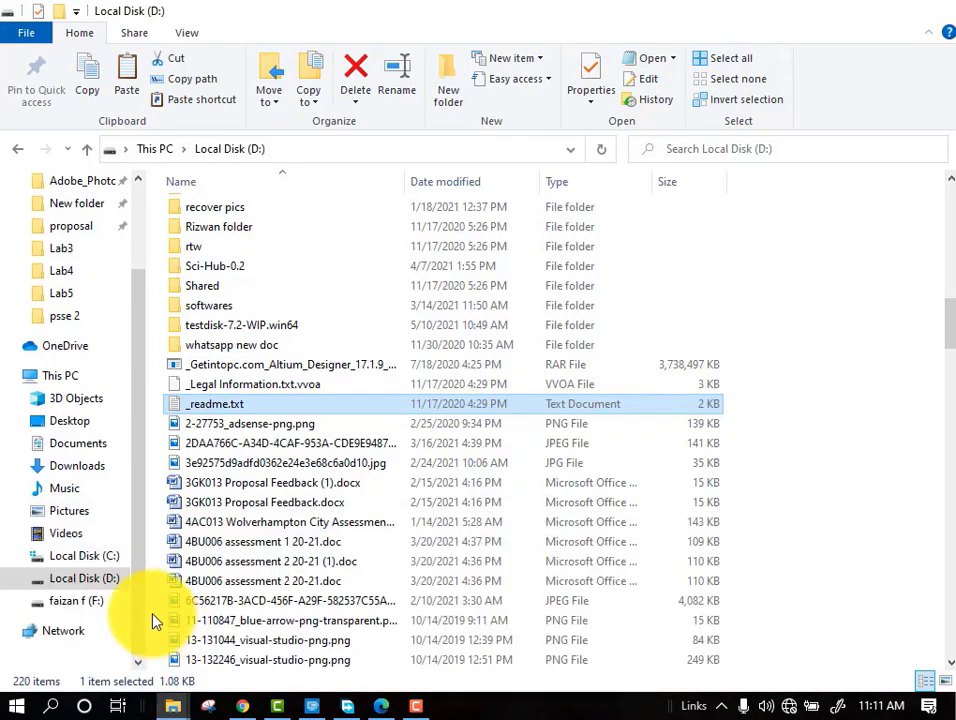
pyautogui.click(62, 378)
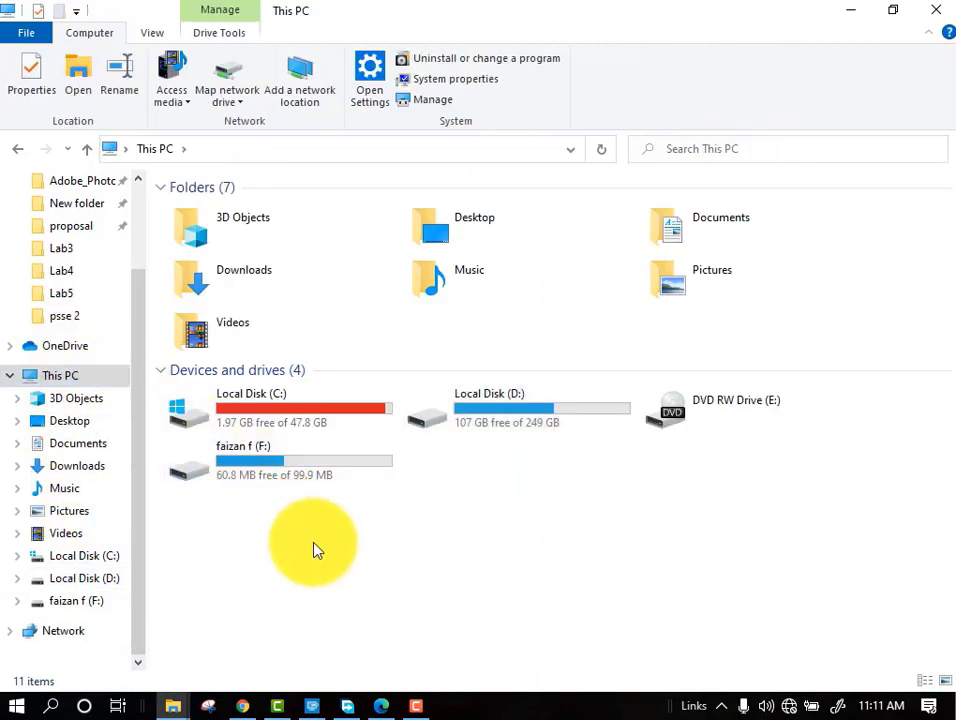
pyautogui.doubleClick(292, 427)
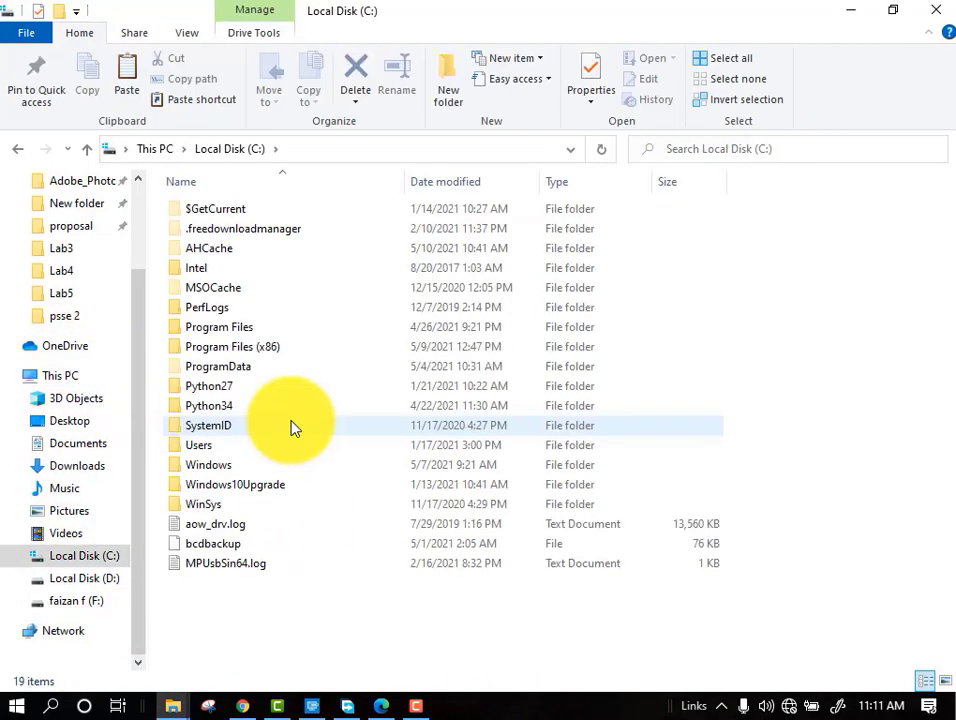
pyautogui.doubleClick(229, 472)
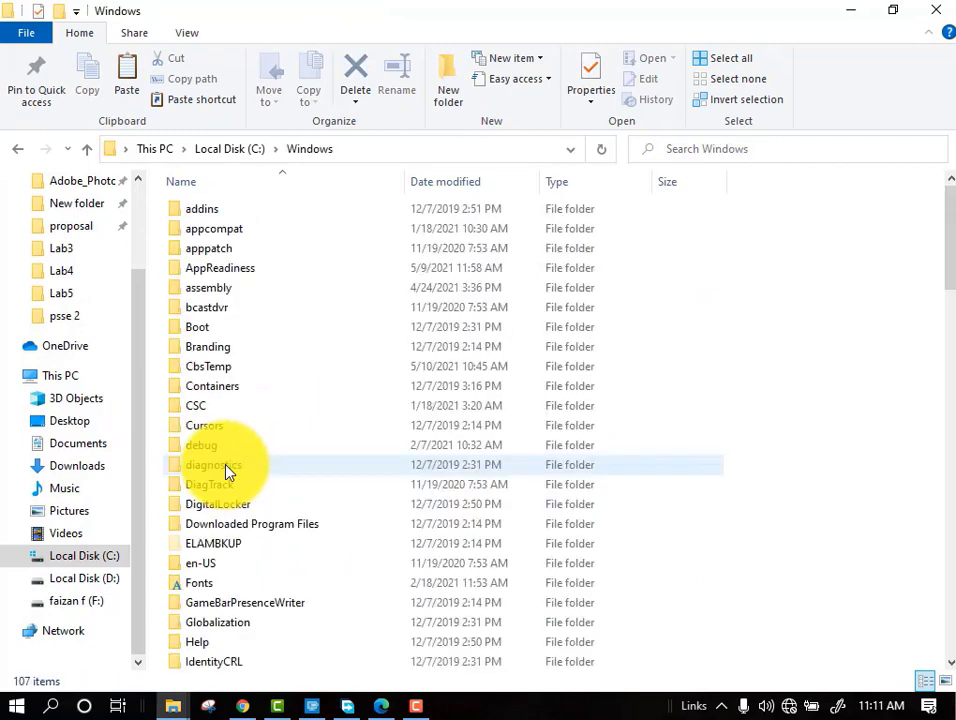
pyautogui.scroll(-12, 228, 470)
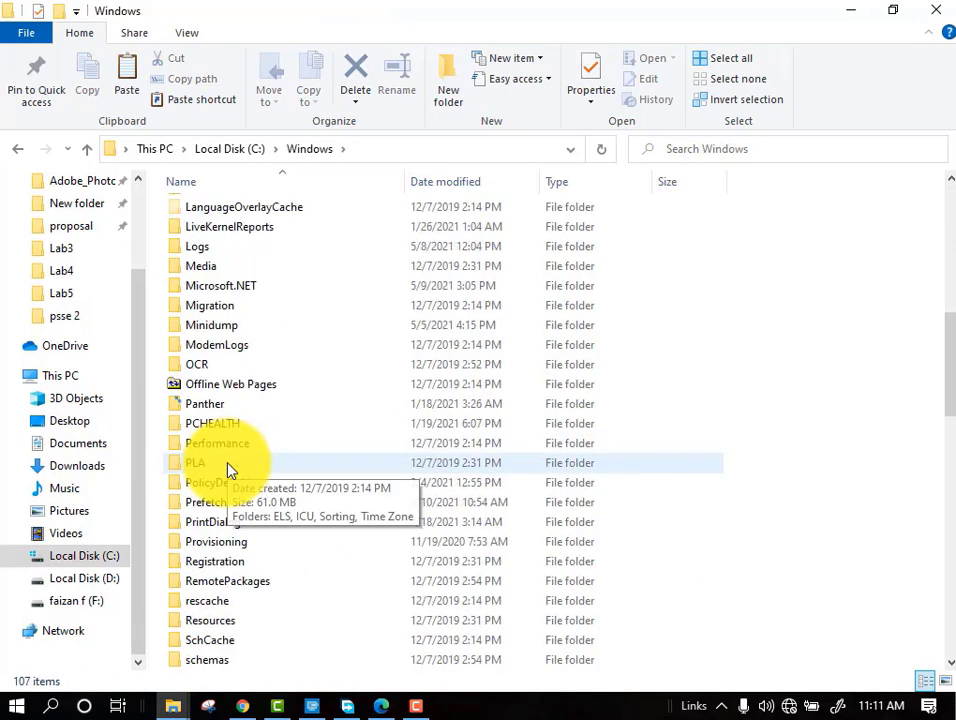
pyautogui.scroll(-10, 228, 470)
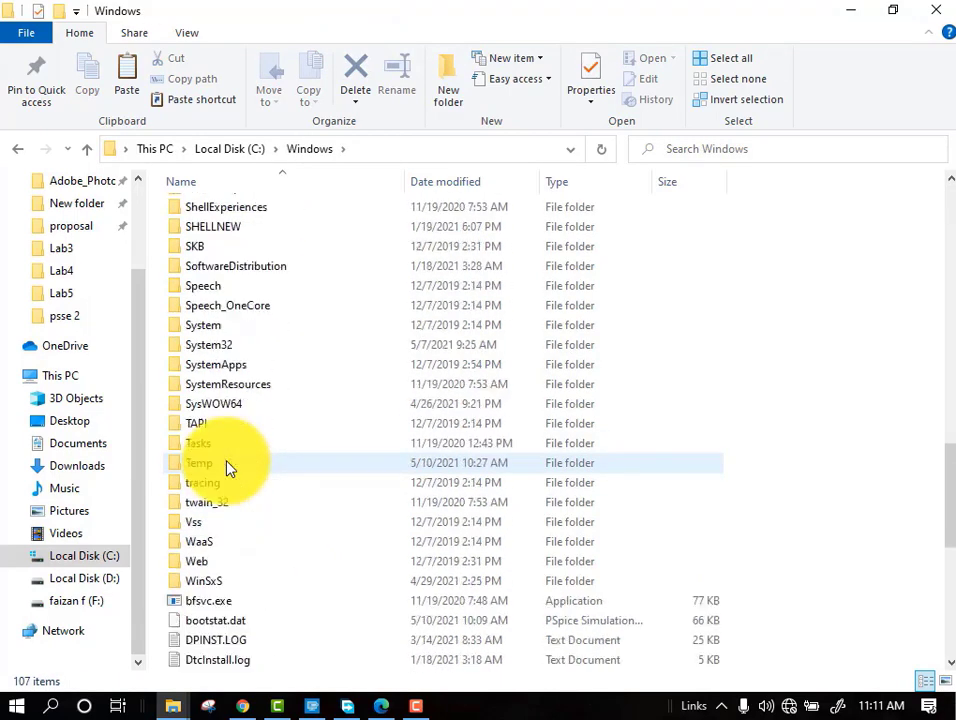
pyautogui.scroll(4, 228, 468)
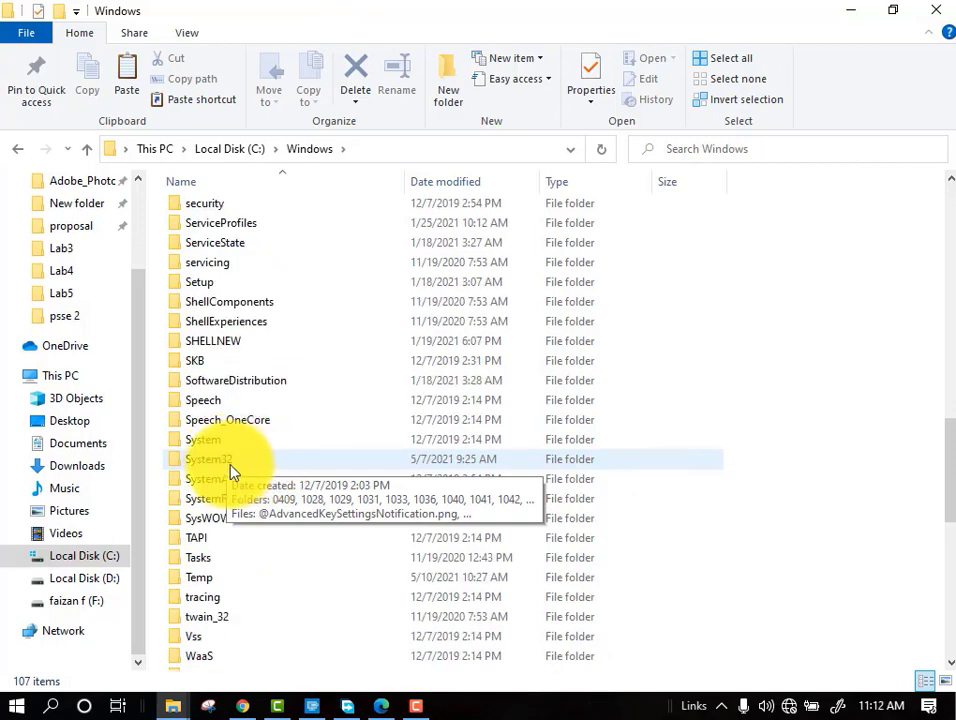
pyautogui.click(221, 462)
pyautogui.doubleClick(224, 463)
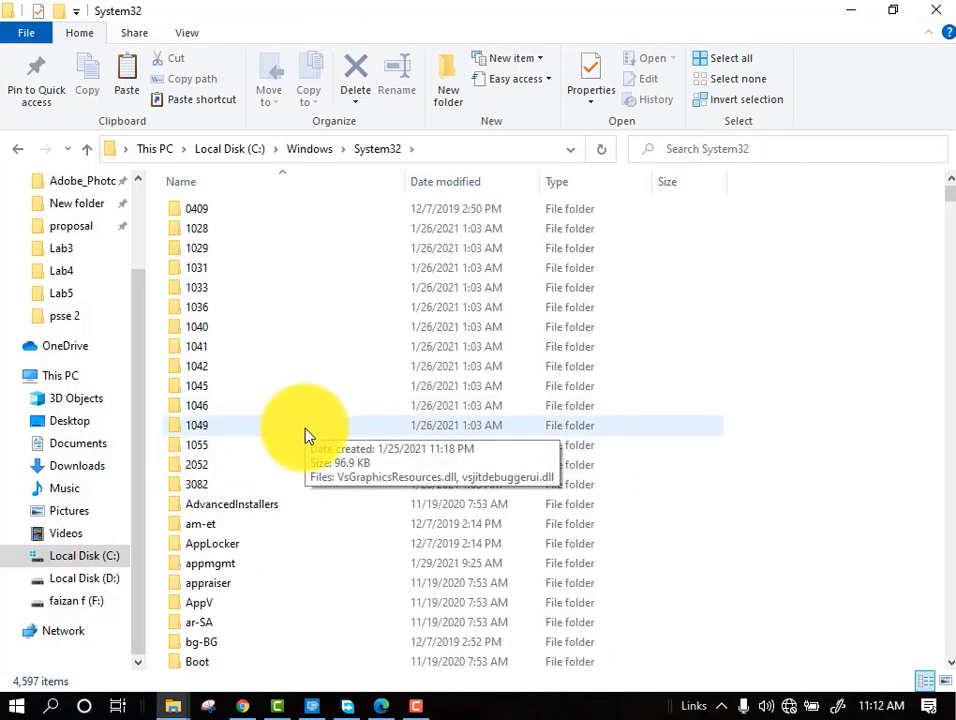
# Step: Open the etc folder inside System32's drivers folder
pyautogui.scroll(-2, 306, 435)
pyautogui.scroll(-4, 306, 437)
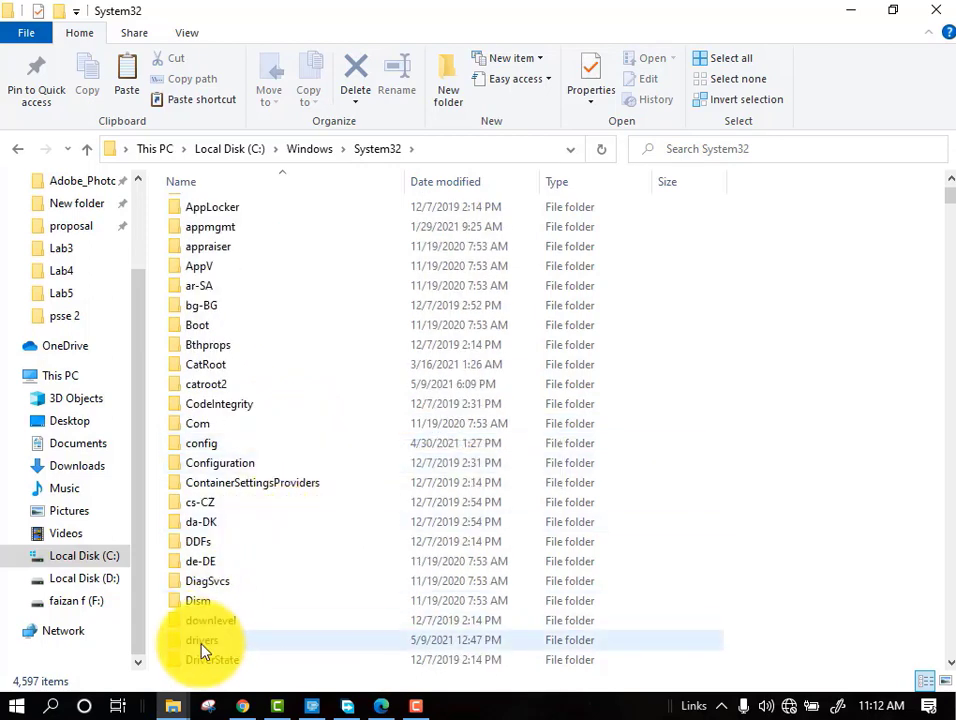
pyautogui.doubleClick(208, 641)
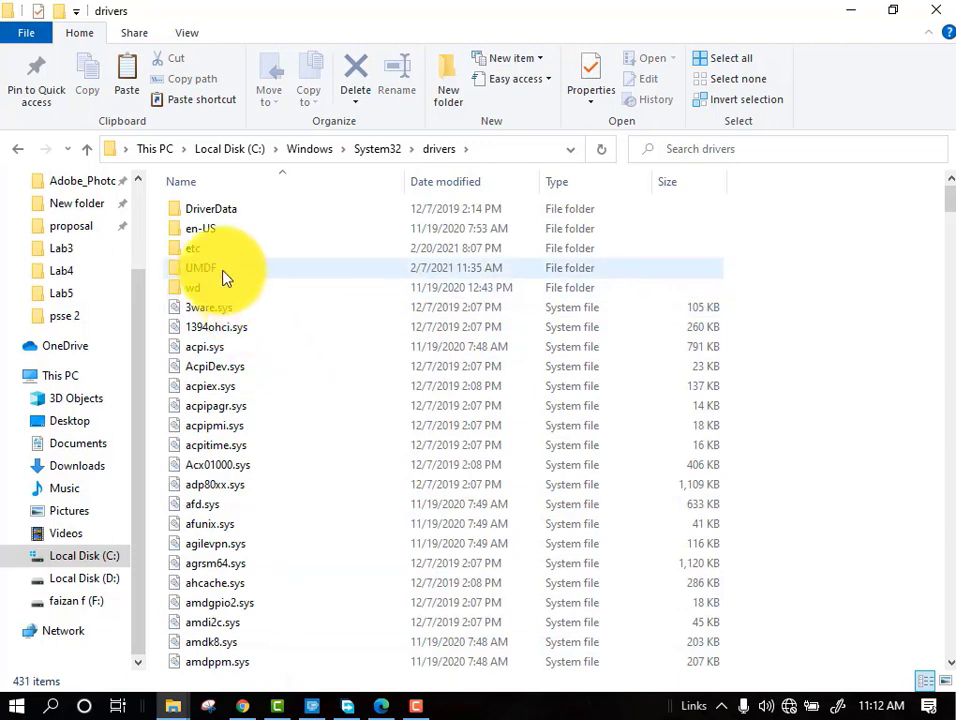
pyautogui.click(245, 258)
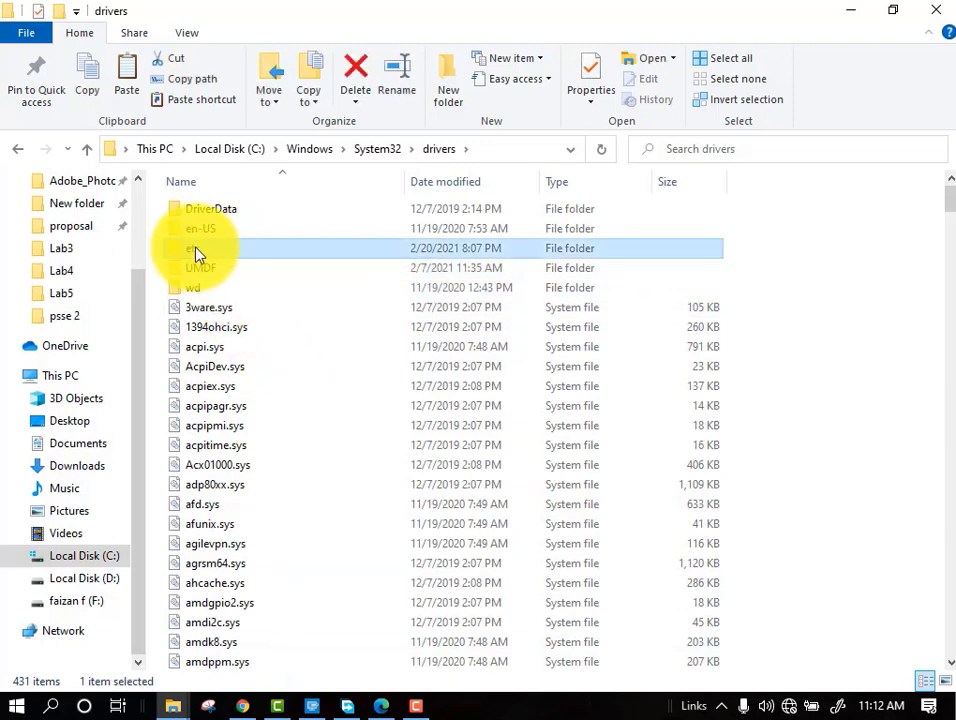
pyautogui.doubleClick(196, 252)
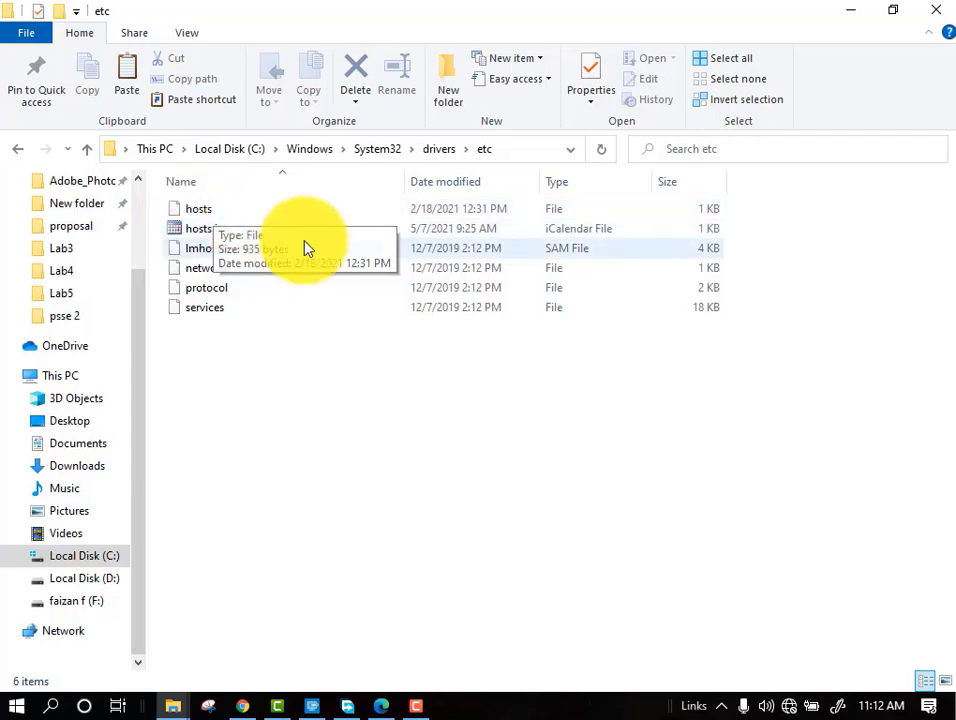
# Step: Open the hosts file with Notepad and examine its localhost entries
pyautogui.doubleClick(209, 216)
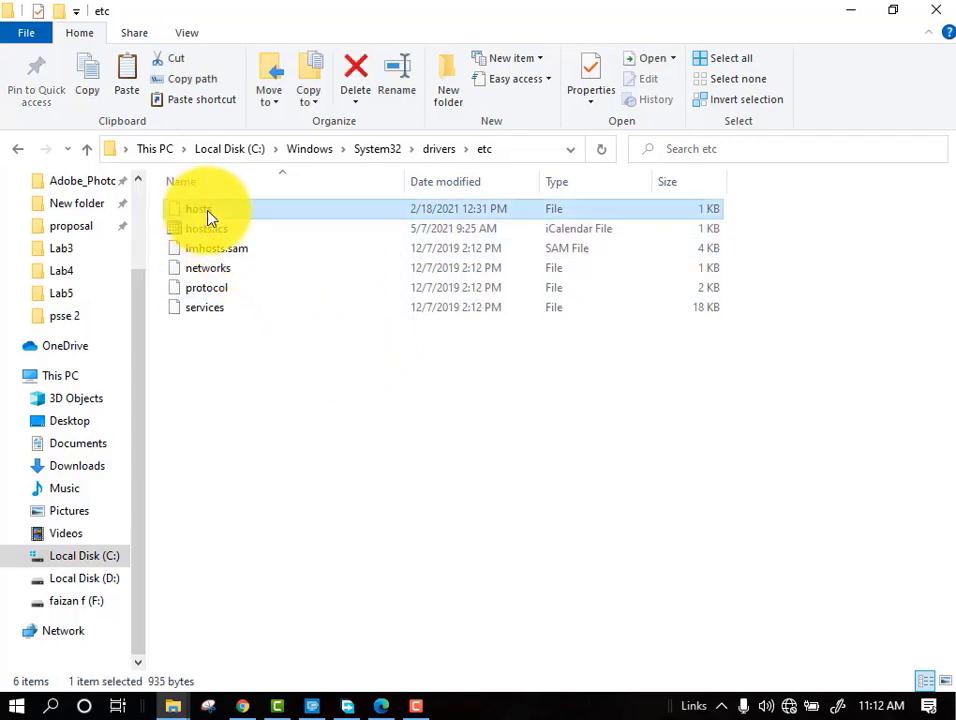
pyautogui.doubleClick(425, 585)
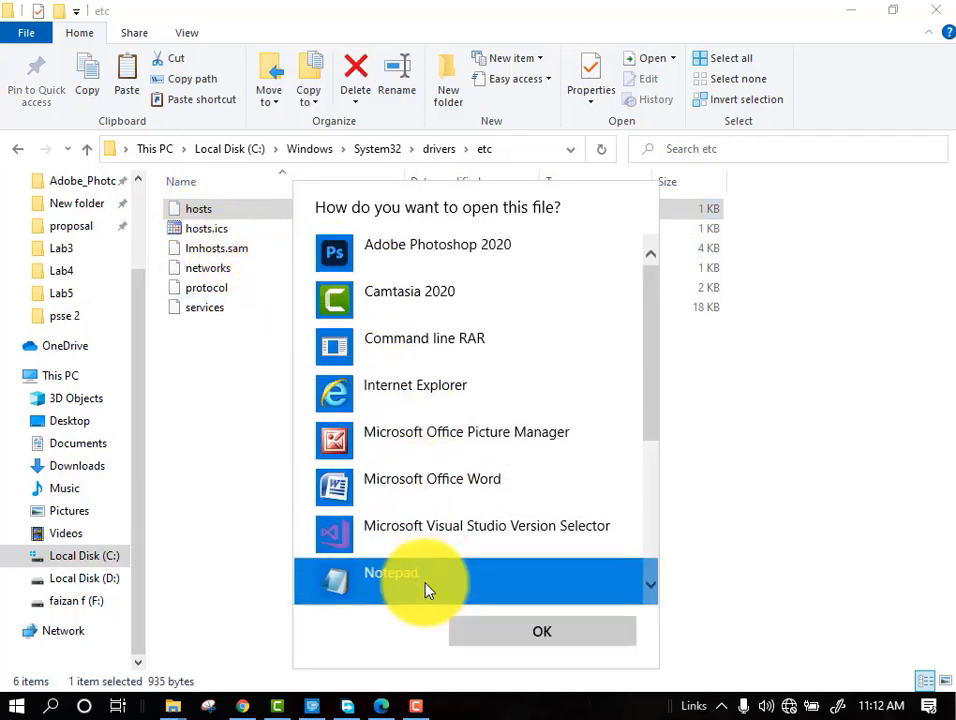
pyautogui.scroll(-1, 390, 491)
pyautogui.scroll(1, 393, 491)
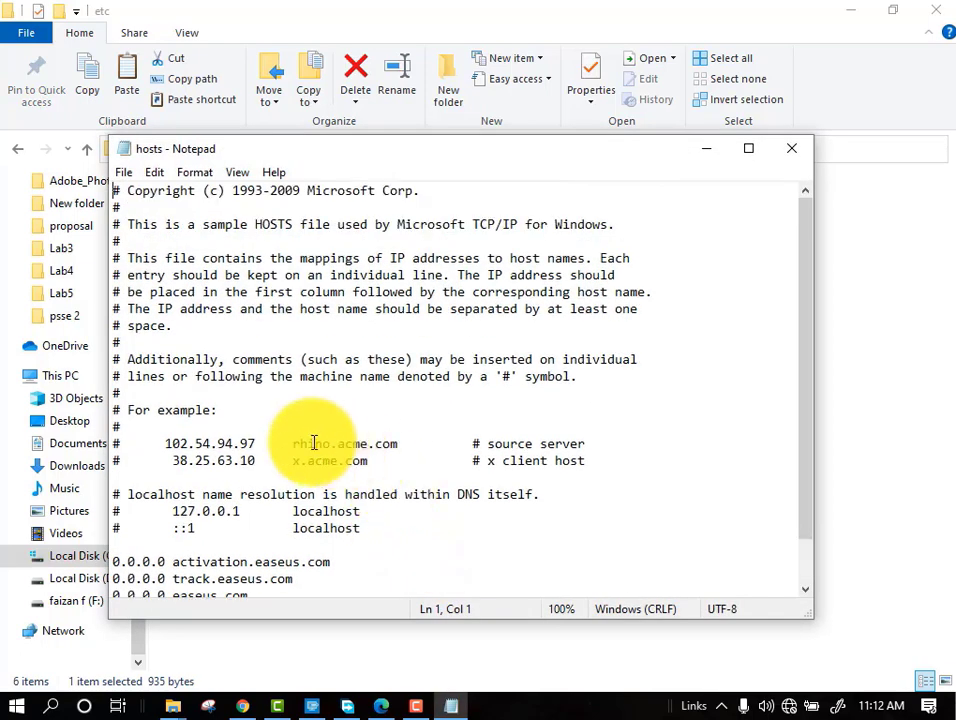
pyautogui.moveTo(360, 531); pyautogui.dragTo(172, 507)
pyautogui.click(346, 521)
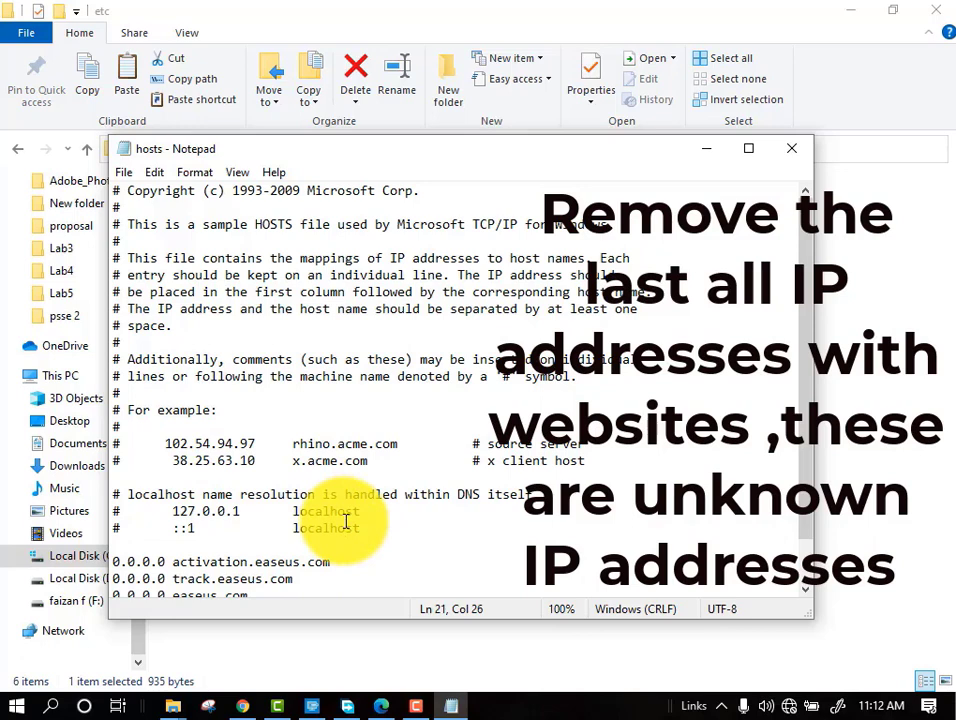
# Step: Delete the four 0.0.0.0 easeus.com entries below the localhost lines in the hosts file
pyautogui.scroll(-1, 346, 521)
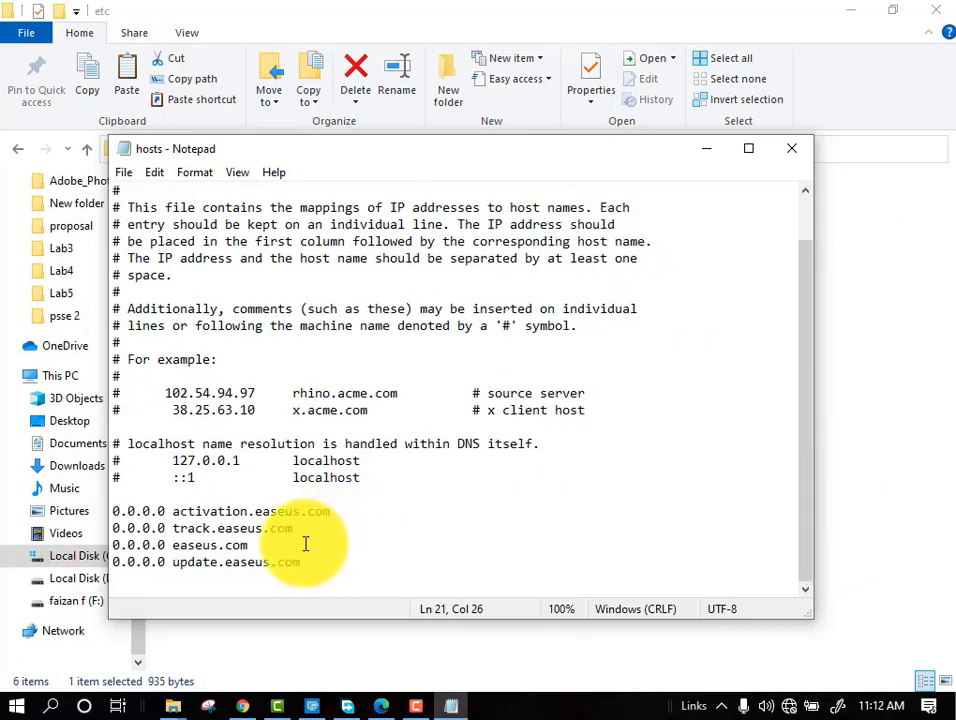
pyautogui.moveTo(312, 565); pyautogui.dragTo(116, 510)
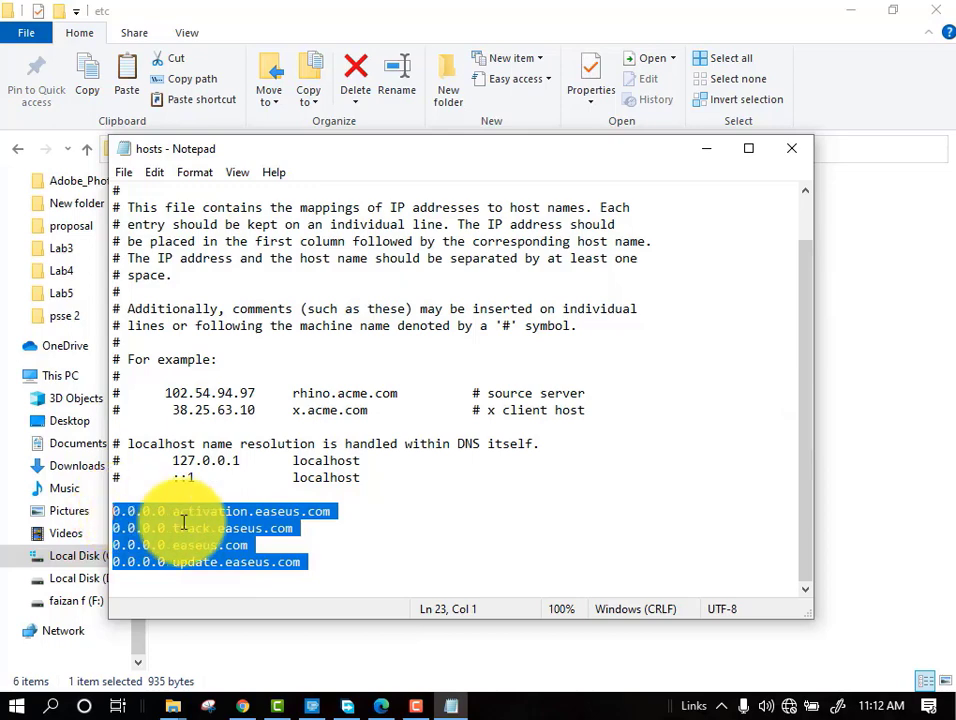
pyautogui.click(134, 512)
pyautogui.moveTo(118, 511); pyautogui.dragTo(335, 580)
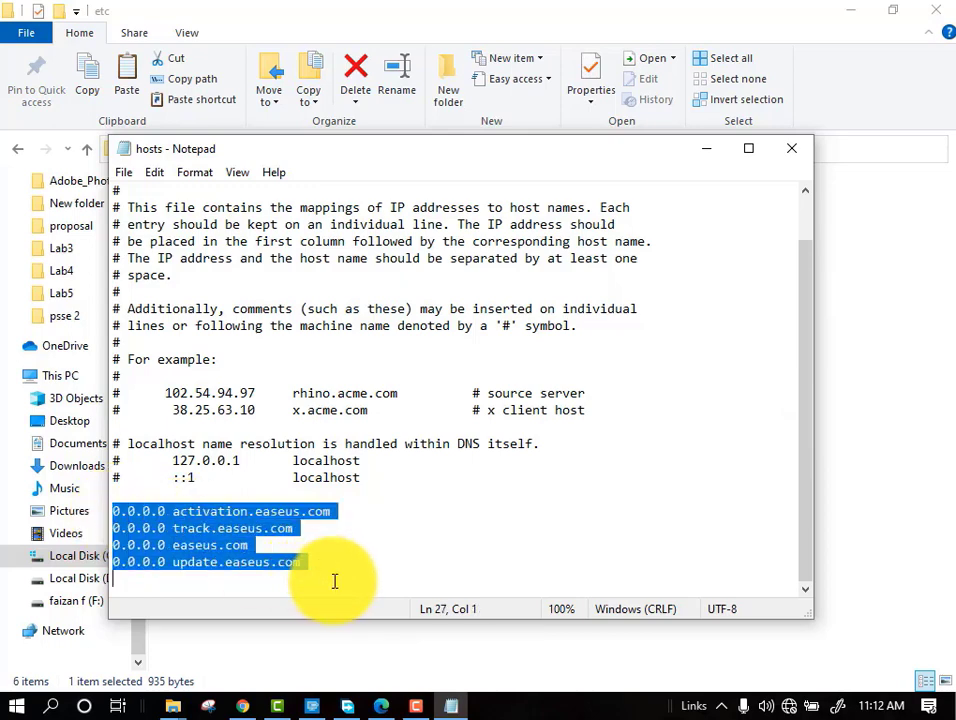
pyautogui.write(']')
pyautogui.press('BackSpace')
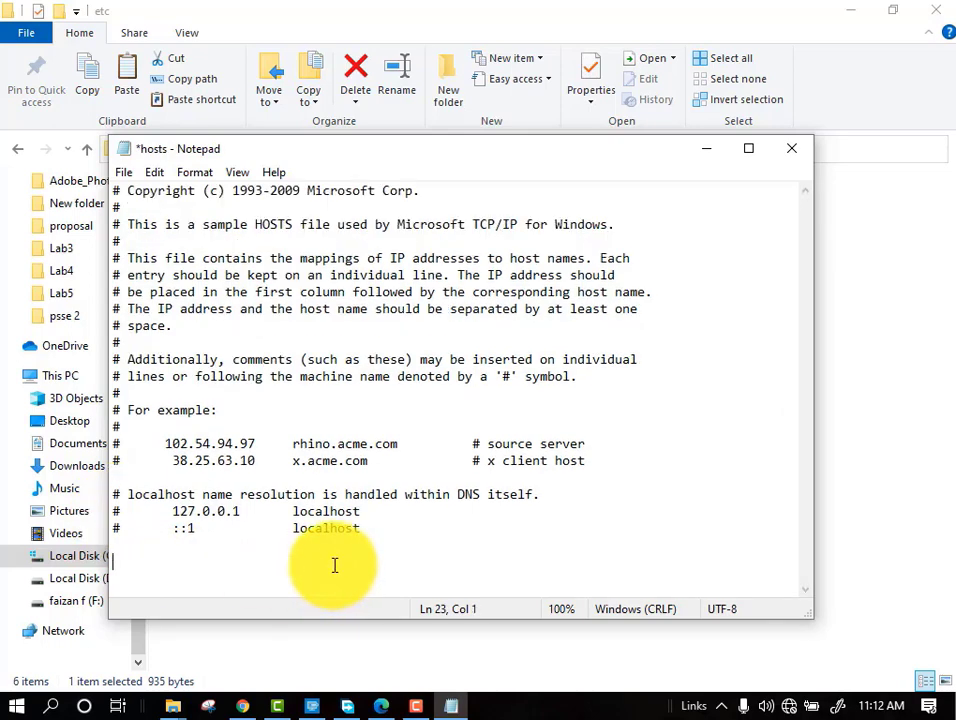
# Step: Try to save the edited hosts file in the etc folder, and close Notepad without saving the changes
pyautogui.click(126, 174)
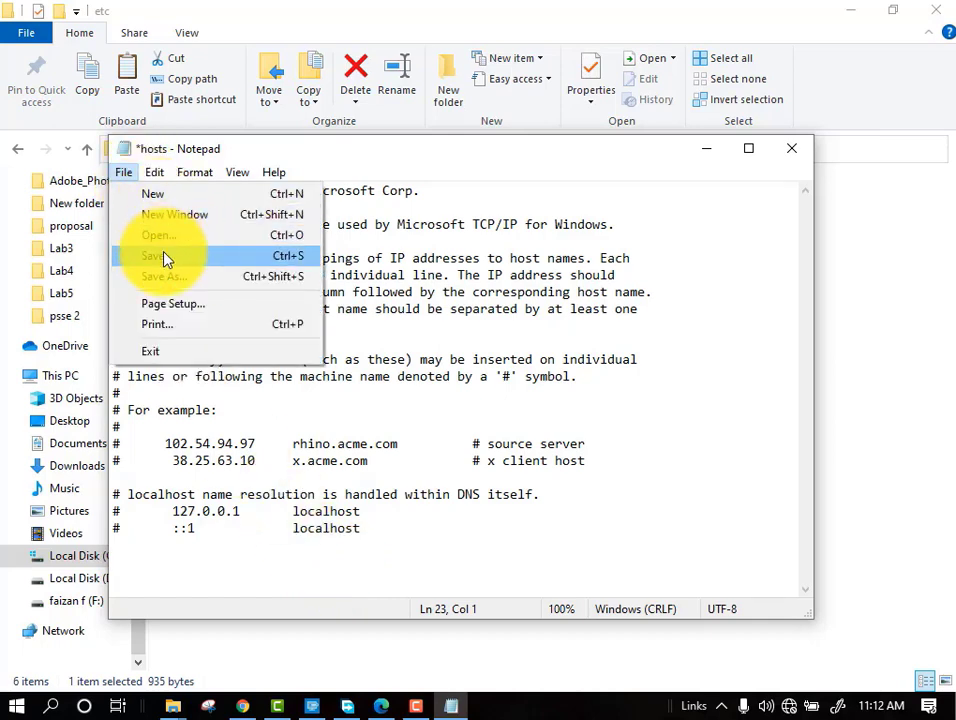
pyautogui.click(166, 258)
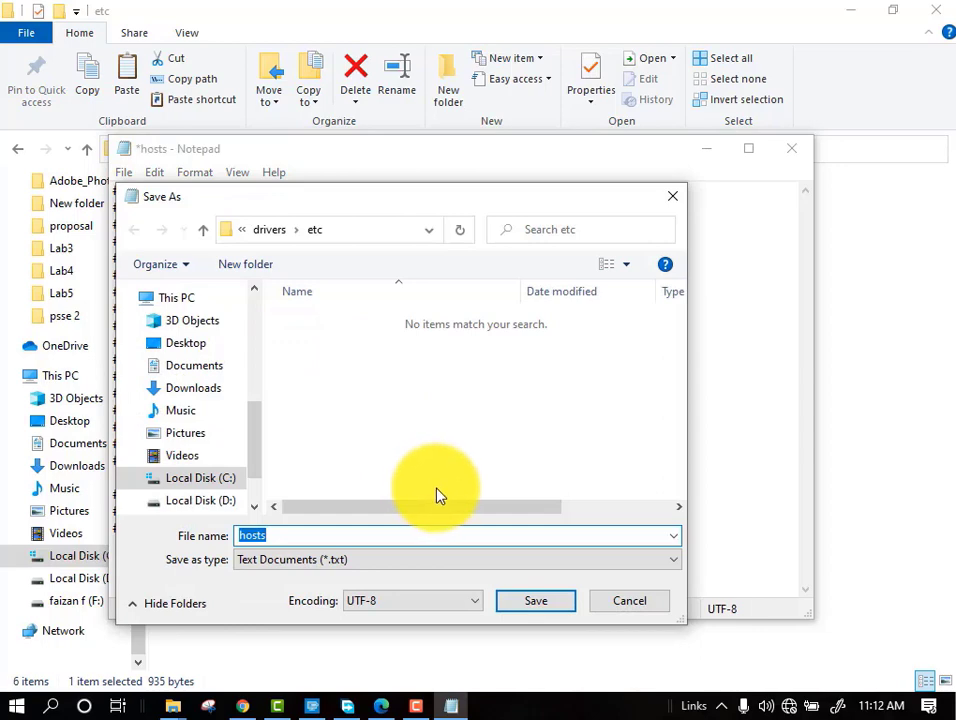
pyautogui.click(600, 602)
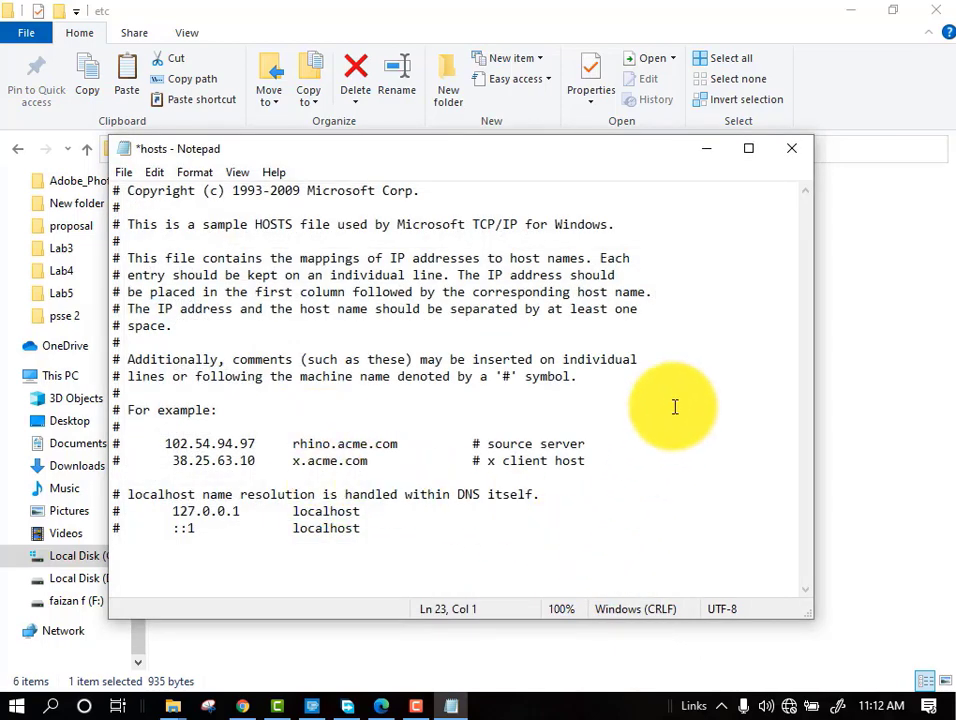
pyautogui.click(800, 155)
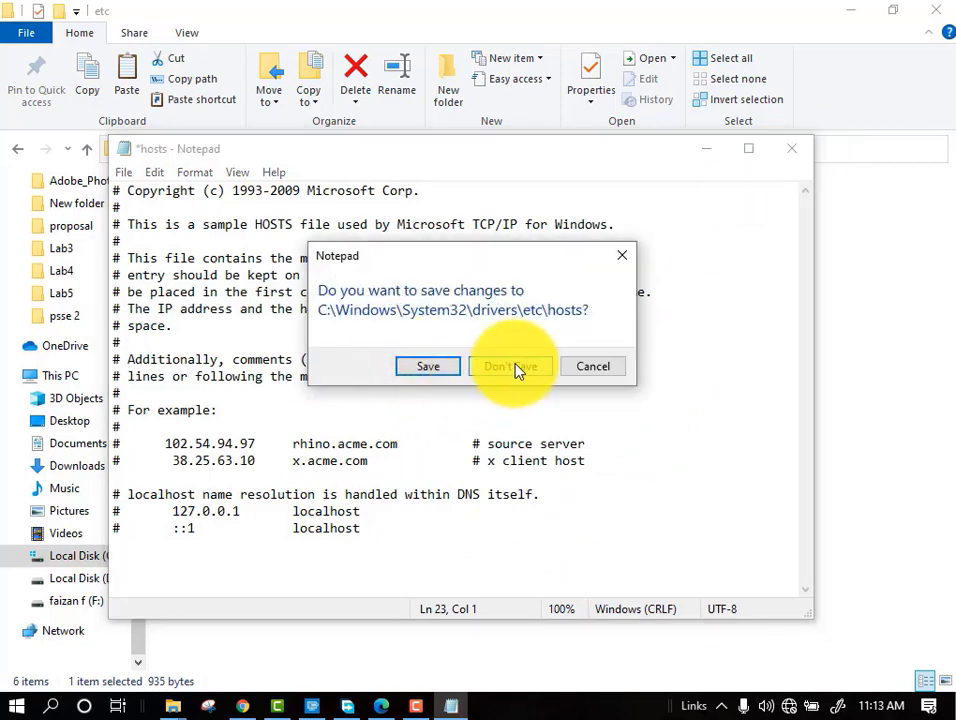
pyautogui.click(444, 368)
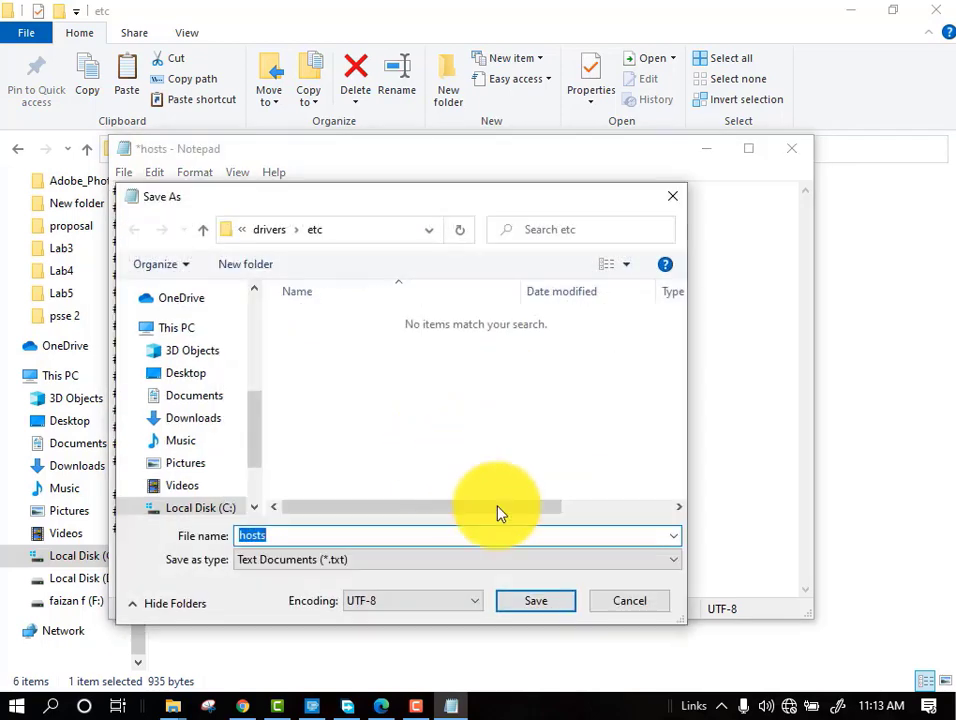
pyautogui.click(631, 601)
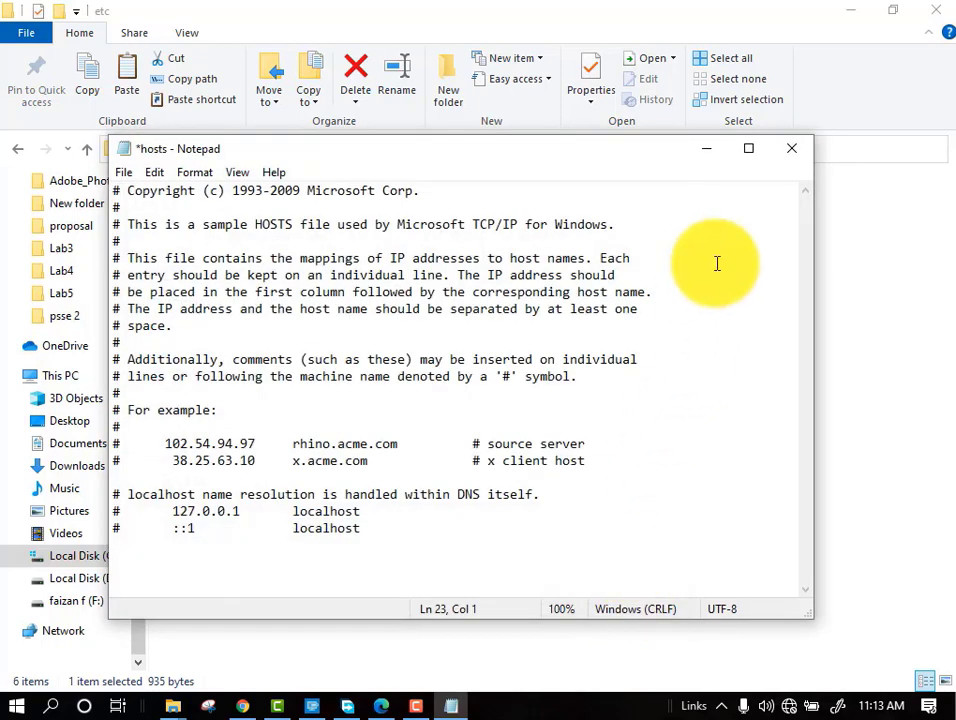
pyautogui.click(795, 148)
pyautogui.click(551, 368)
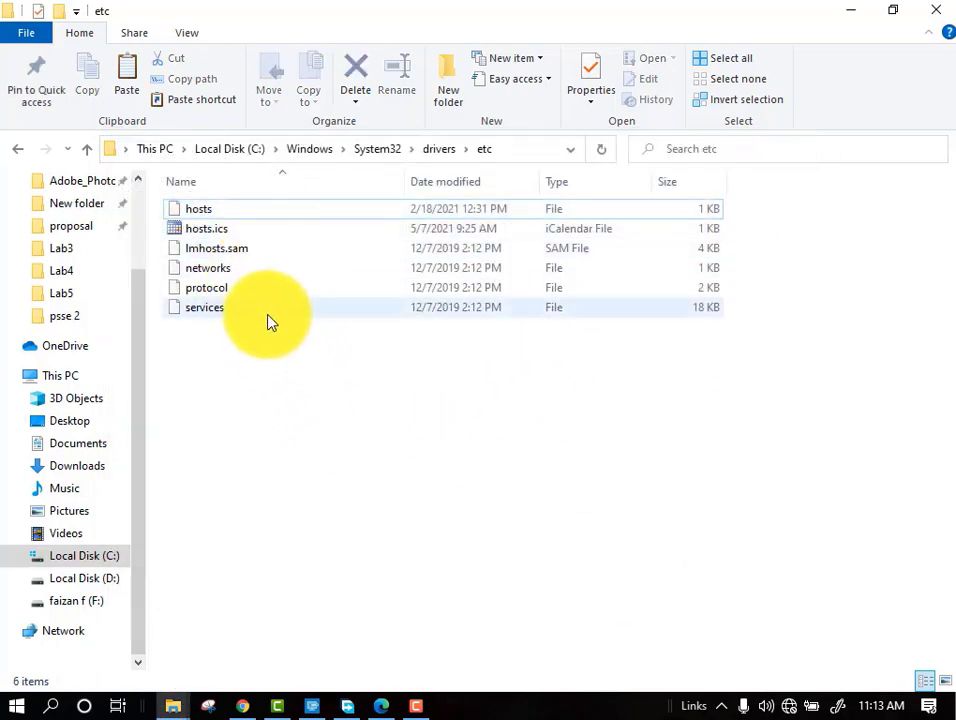
pyautogui.click(422, 706)
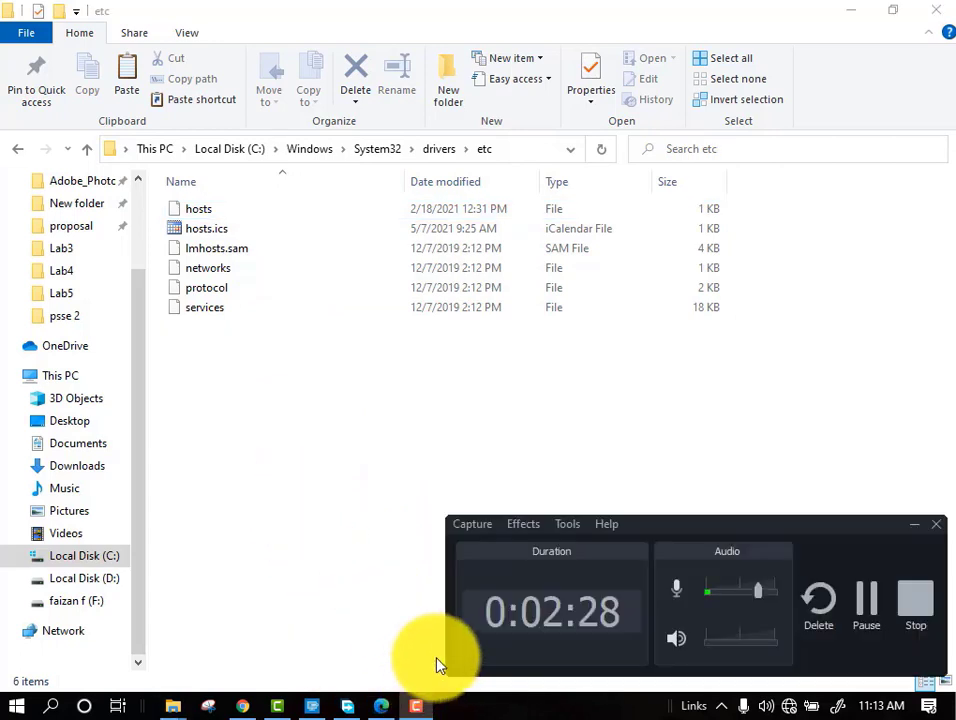
pyautogui.click(864, 603)
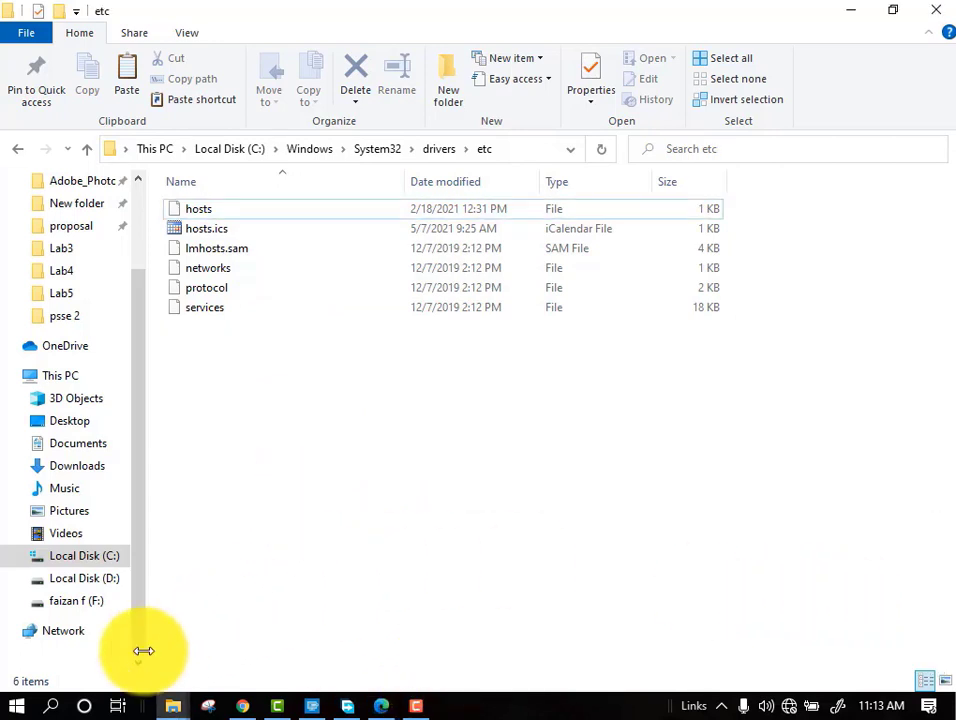
# Step: Search Windows for "task" and open Task Manager
pyautogui.click(55, 706)
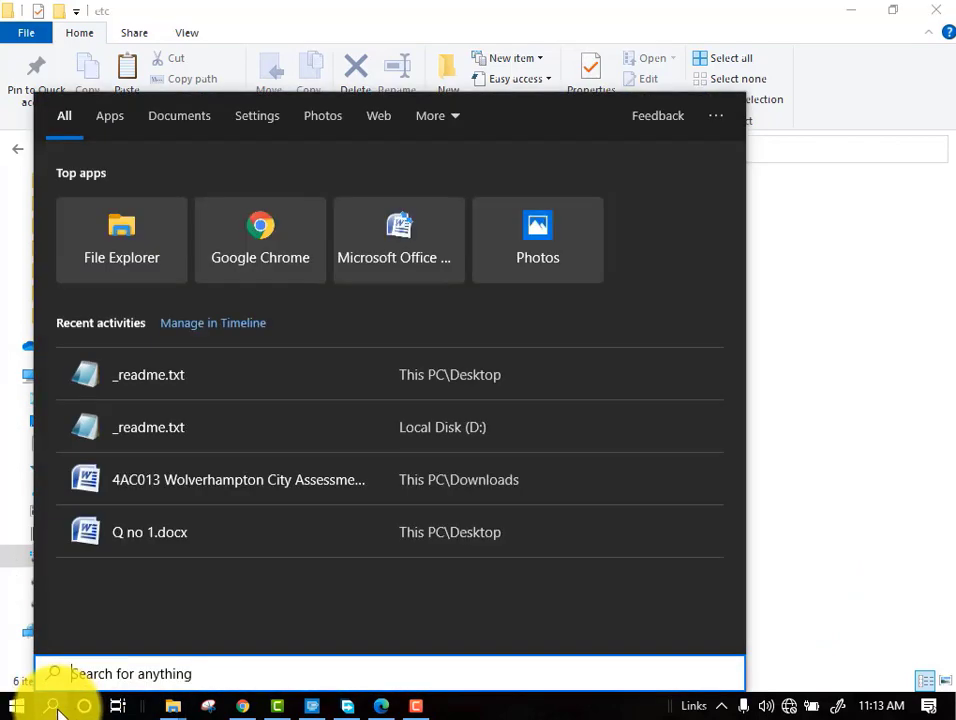
pyautogui.write('task')
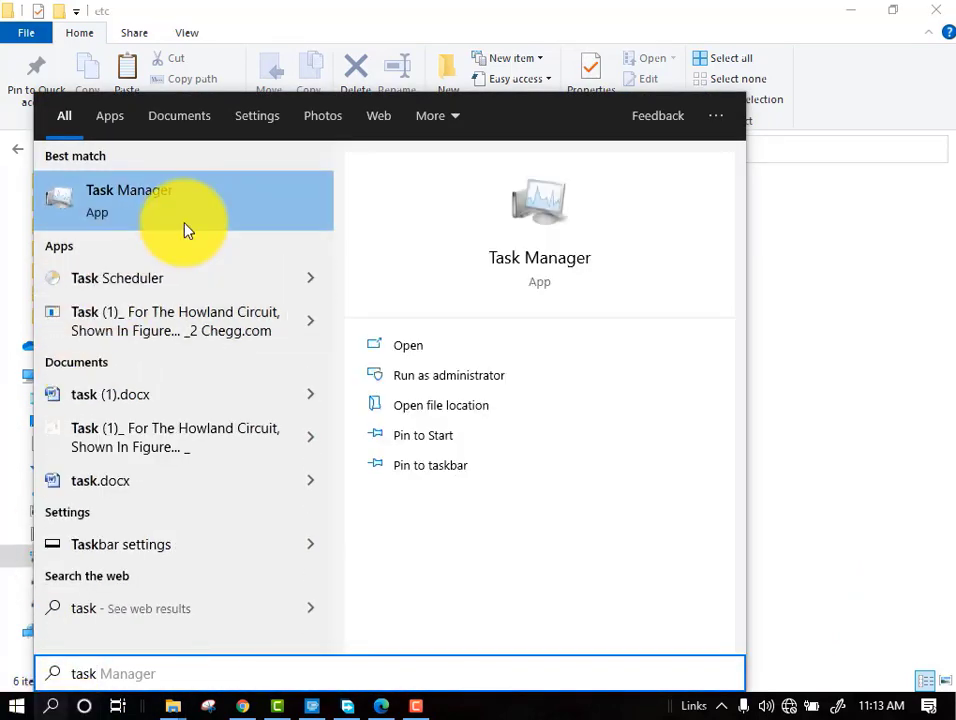
pyautogui.click(185, 230)
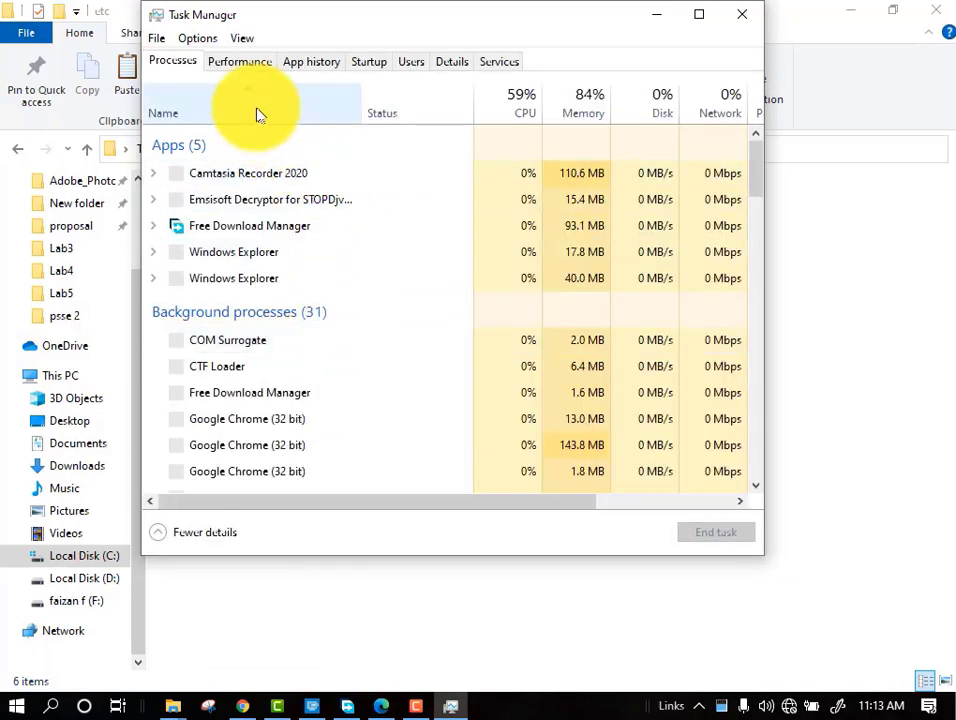
# Step: Examine the running apps and background processes and the actions offered for a Windows Explorer process, and close Task Manager
pyautogui.click(237, 66)
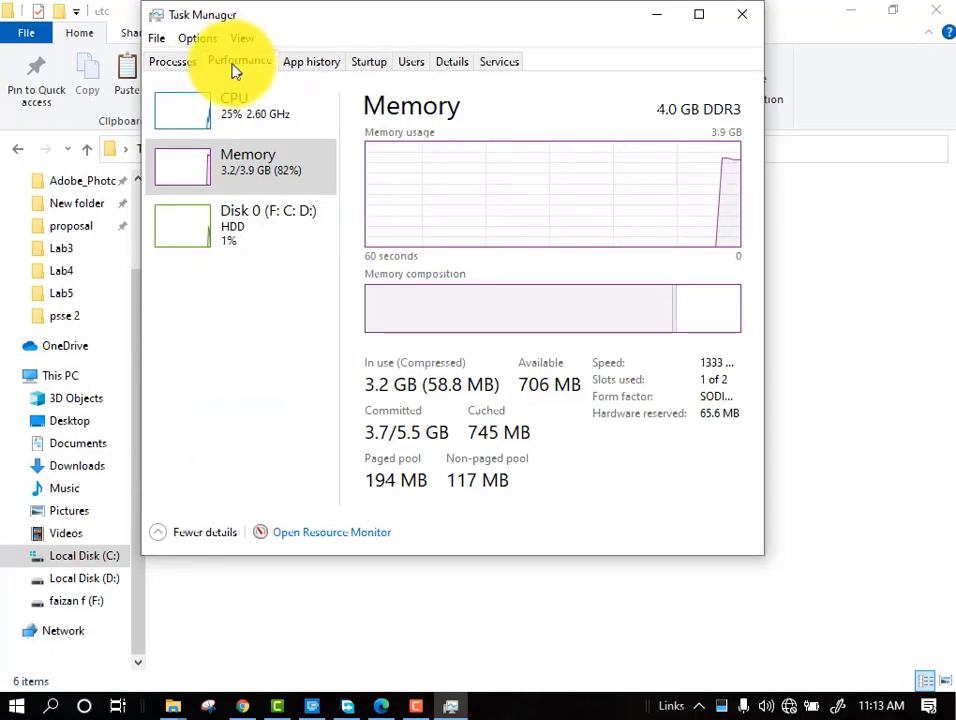
pyautogui.click(174, 66)
pyautogui.scroll(-1, 256, 316)
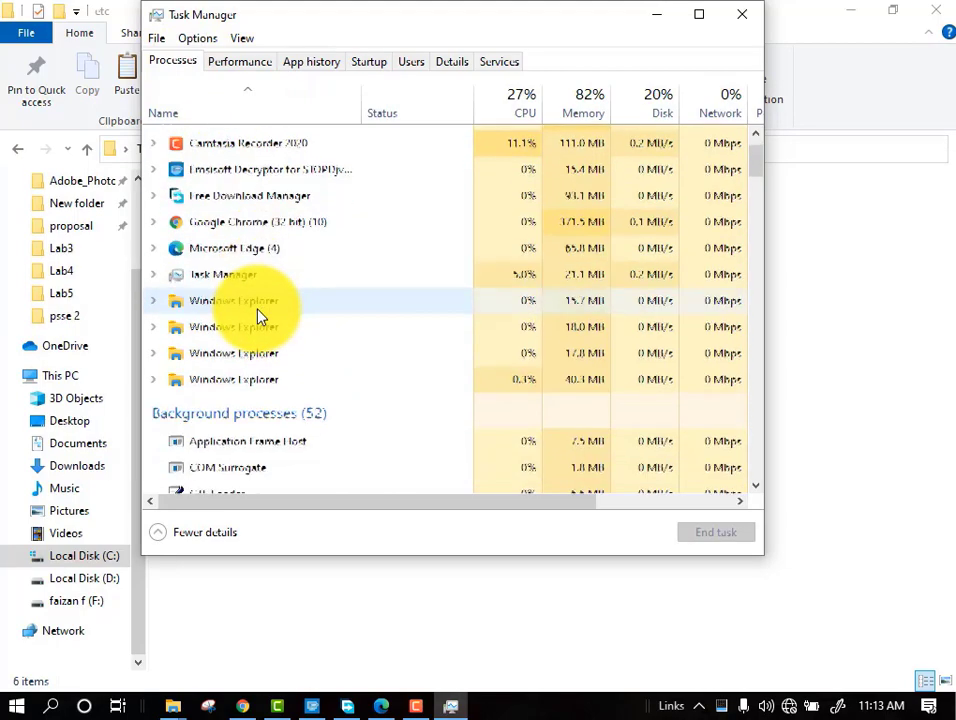
pyautogui.scroll(1, 260, 322)
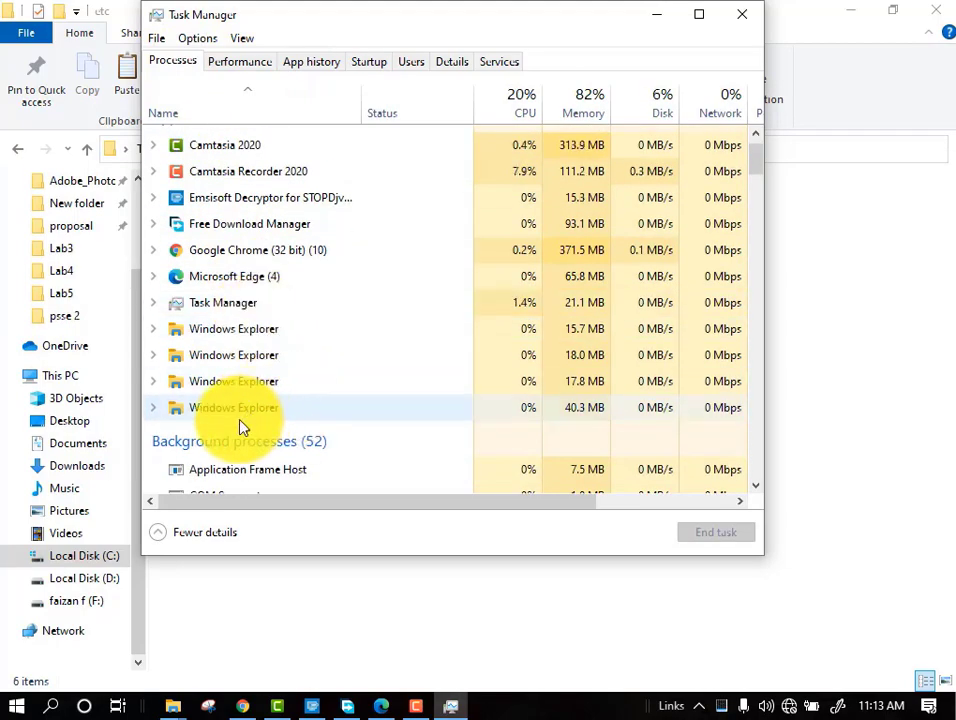
pyautogui.scroll(-2, 270, 432)
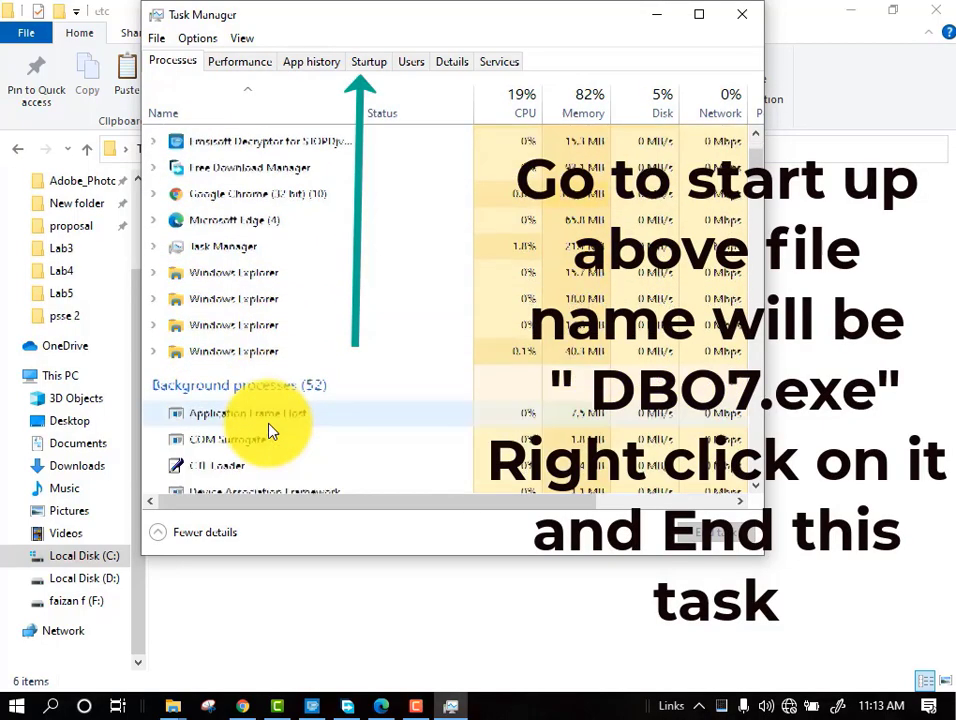
pyautogui.scroll(-5, 270, 420)
pyautogui.scroll(6, 273, 416)
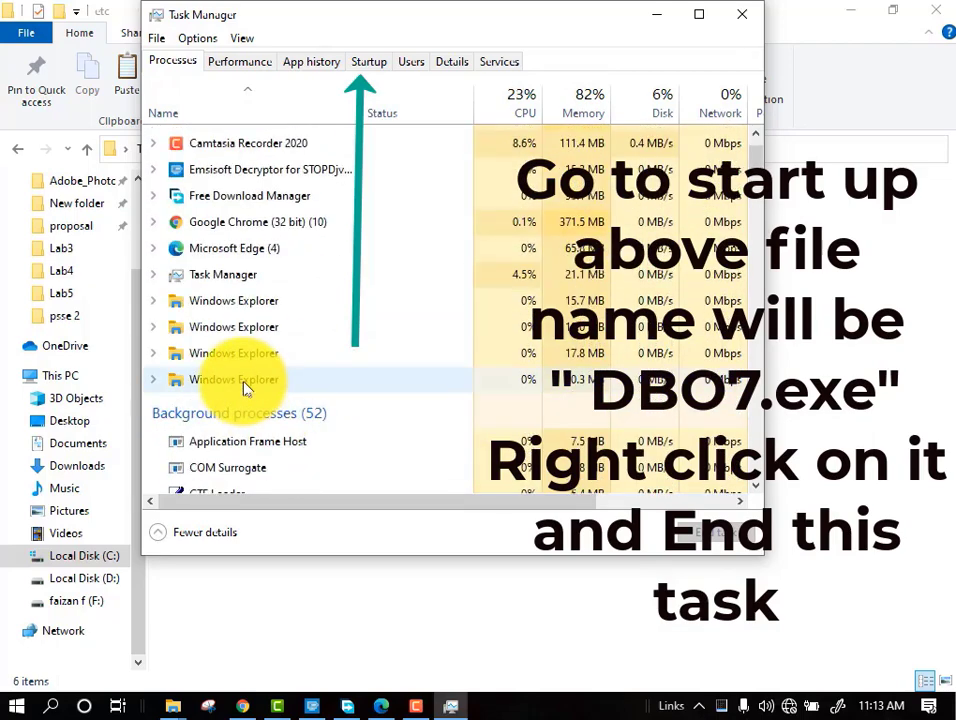
pyautogui.scroll(2, 245, 388)
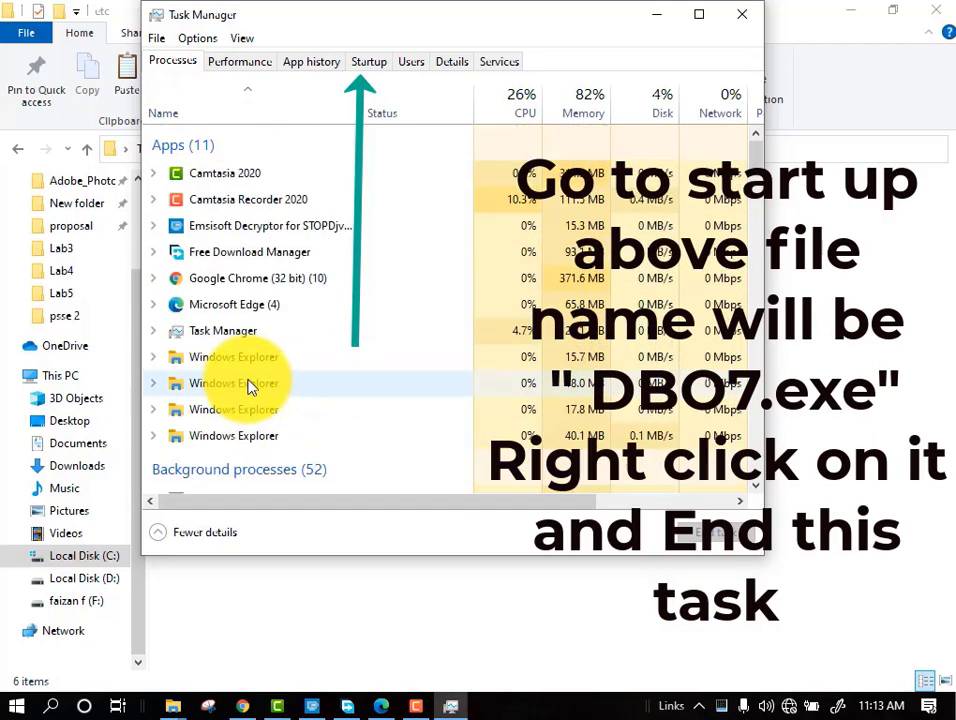
pyautogui.rightClick(255, 441)
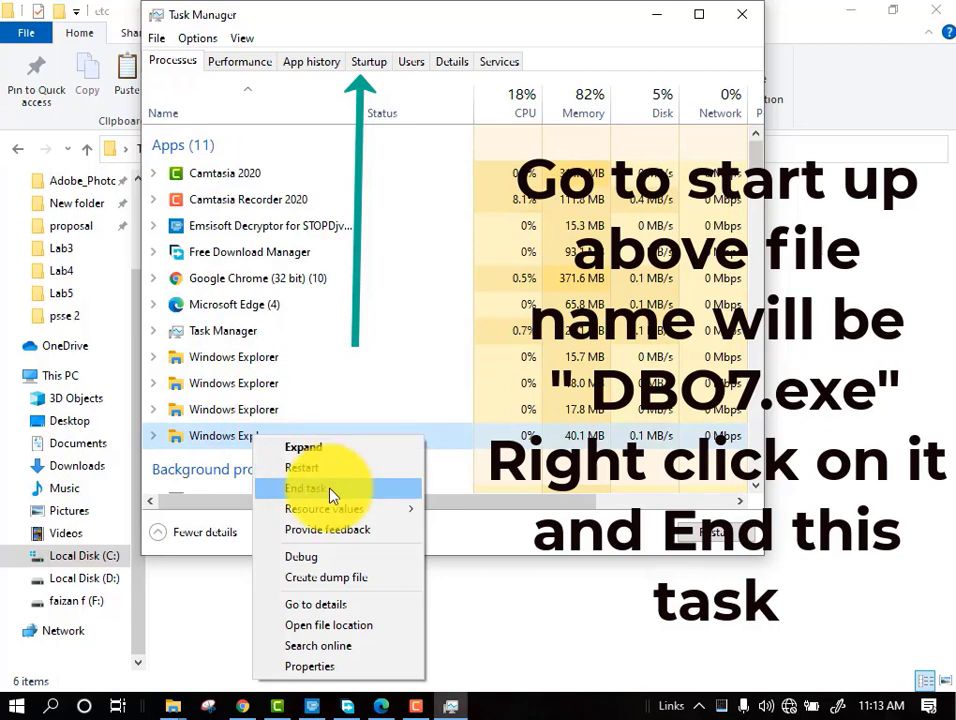
pyautogui.click(435, 38)
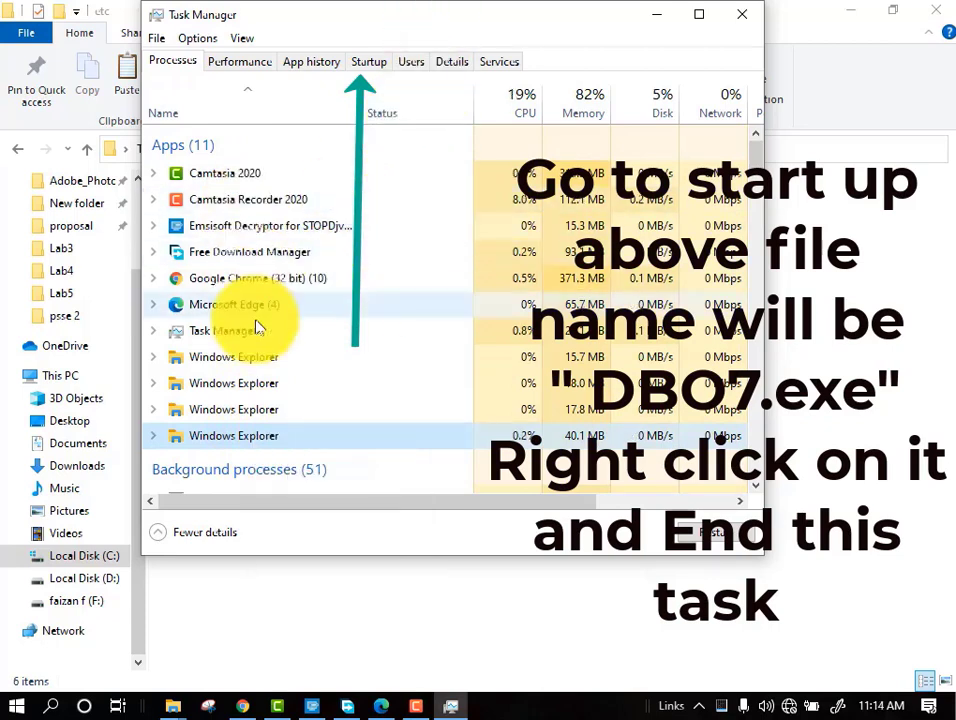
pyautogui.click(742, 15)
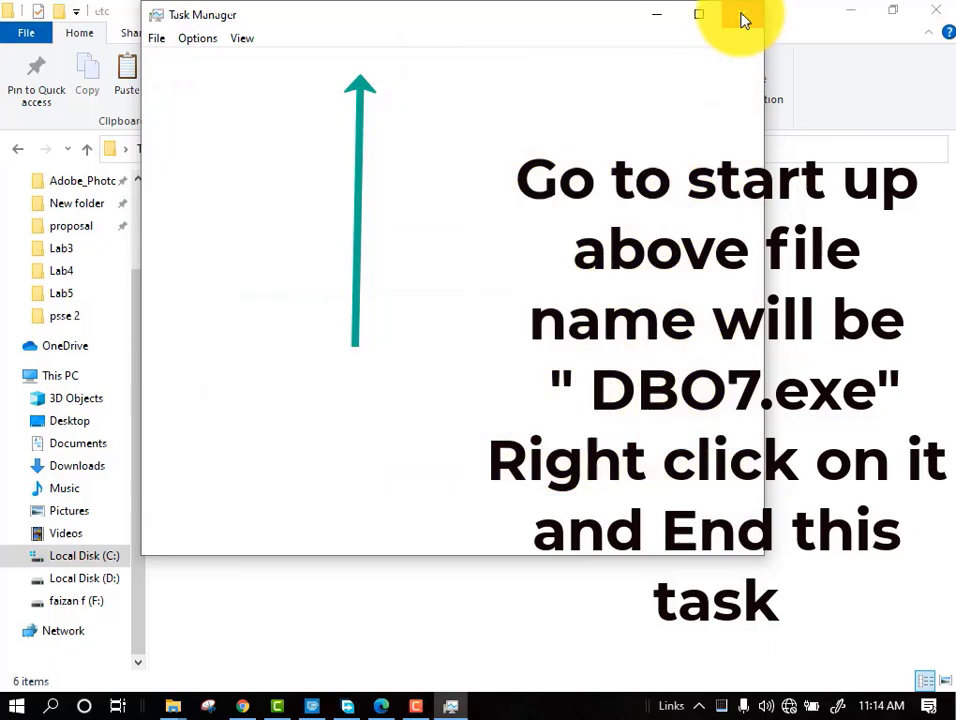
pyautogui.click(415, 706)
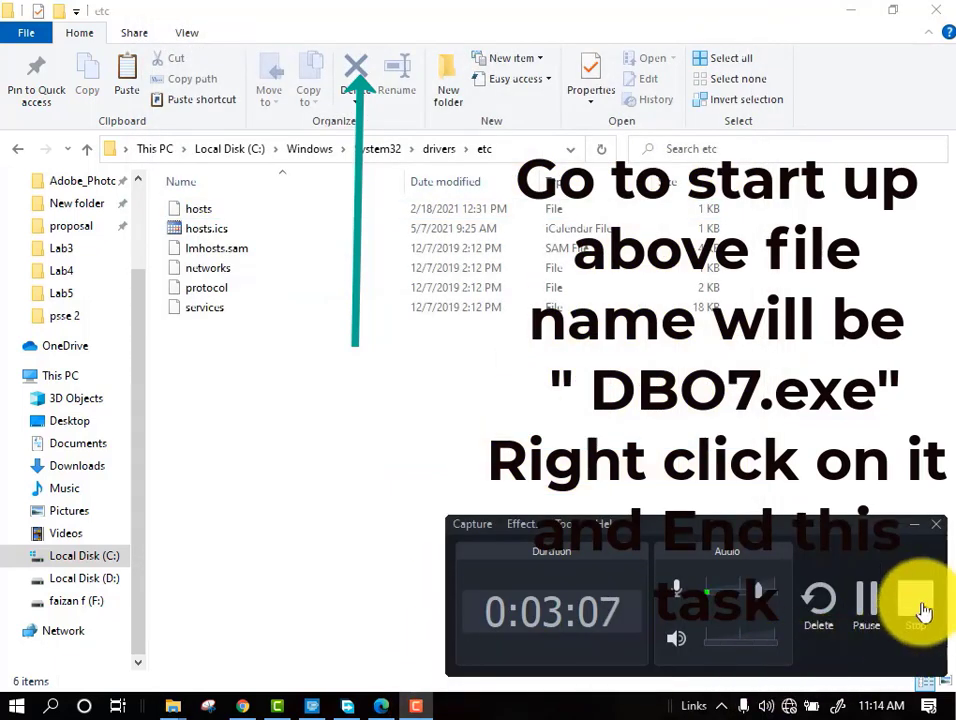
pyautogui.click(884, 610)
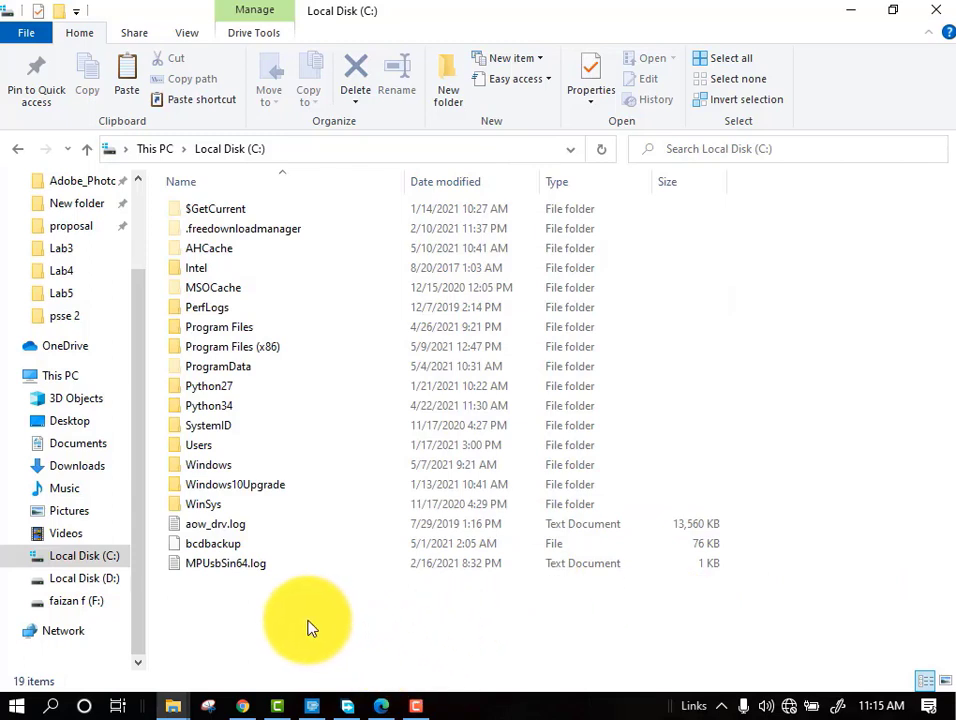
# Step: Open the AppData\Local folder in the user's profile folder under C:\Users and look through its contents
pyautogui.doubleClick(208, 445)
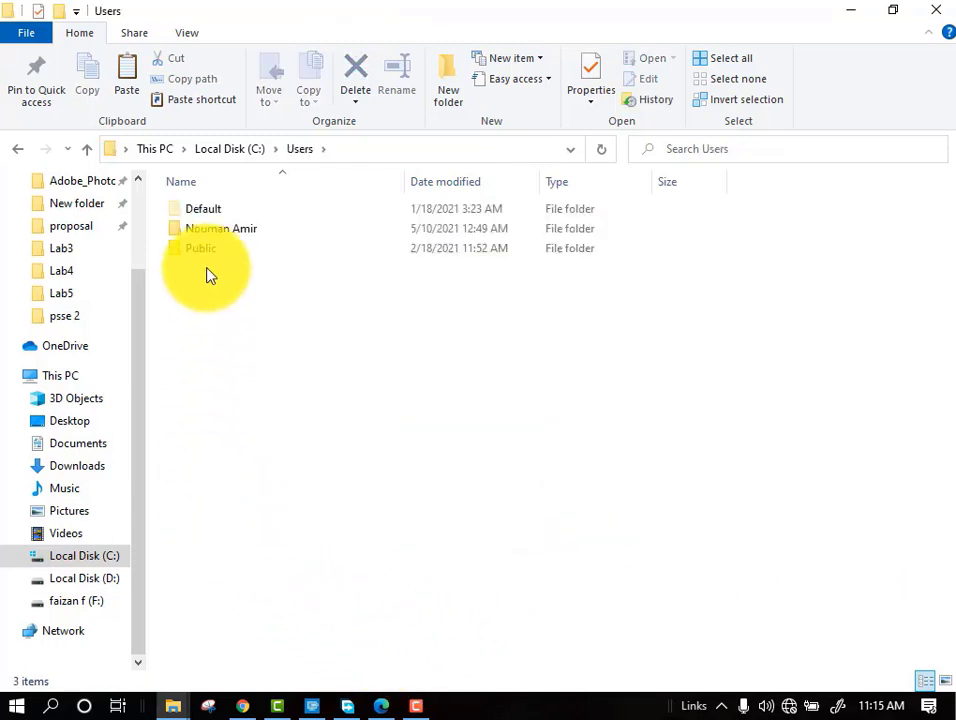
pyautogui.doubleClick(259, 231)
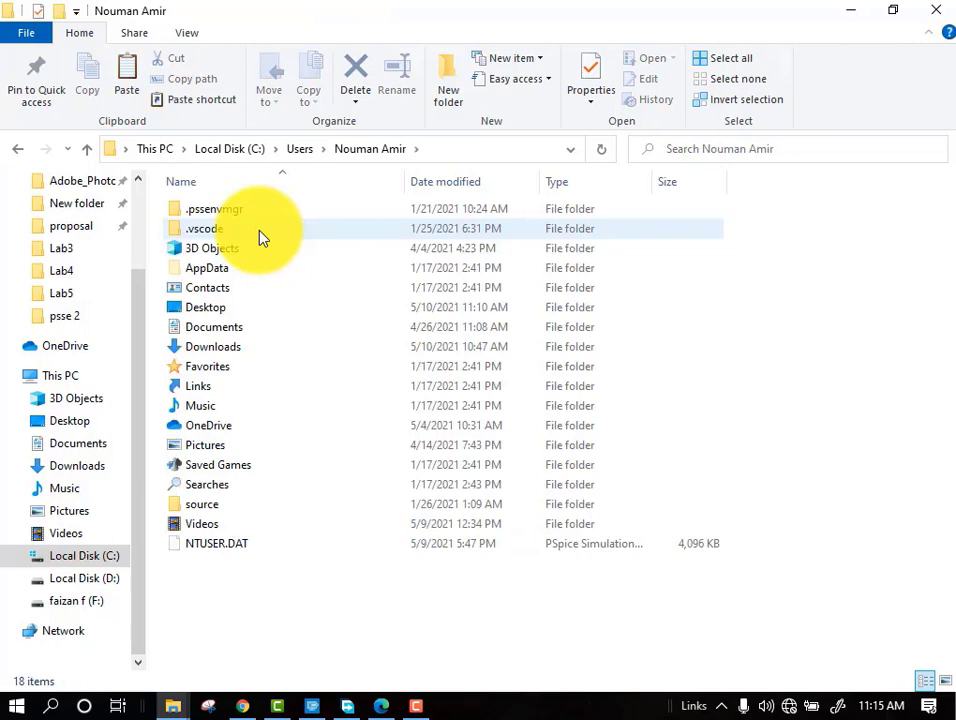
pyautogui.doubleClick(209, 269)
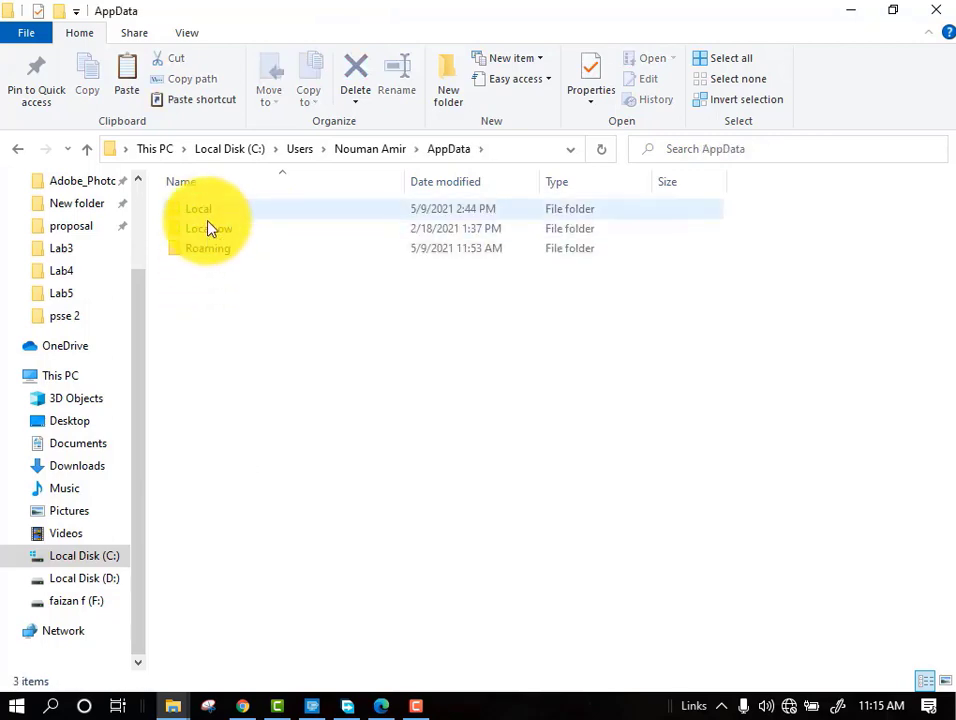
pyautogui.doubleClick(207, 212)
pyautogui.scroll(-5, 378, 529)
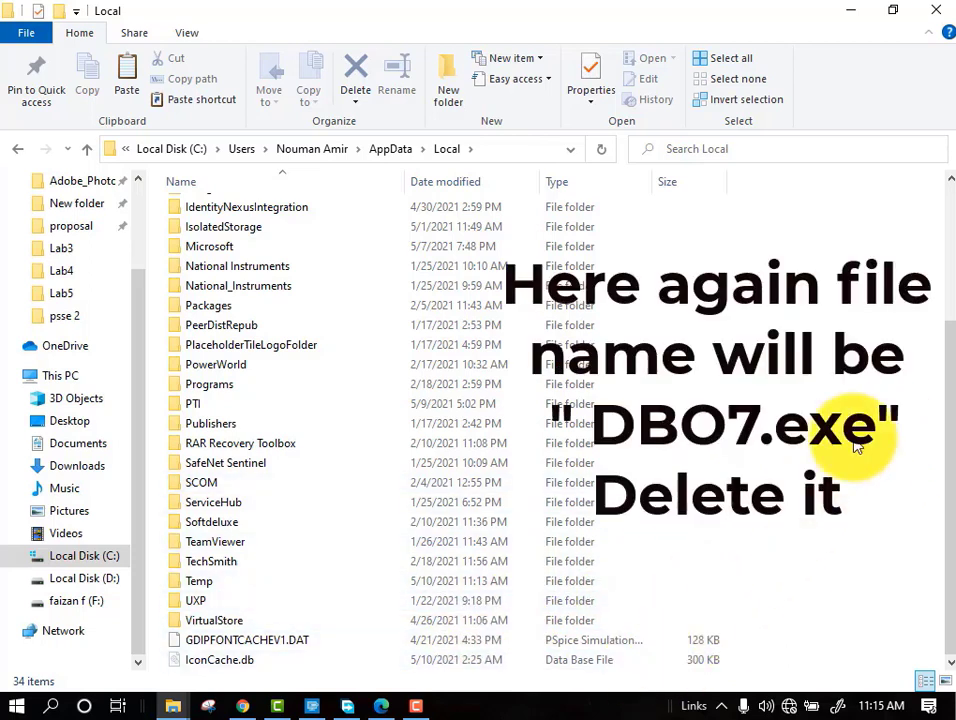
pyautogui.rightClick(854, 440)
pyautogui.press('Escape')
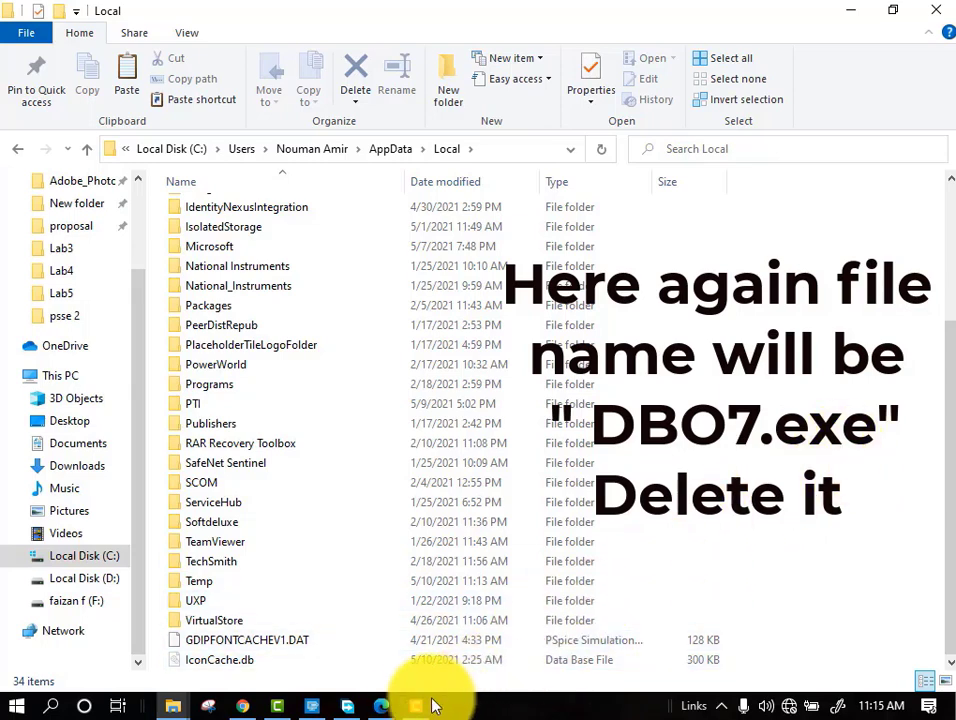
pyautogui.click(418, 704)
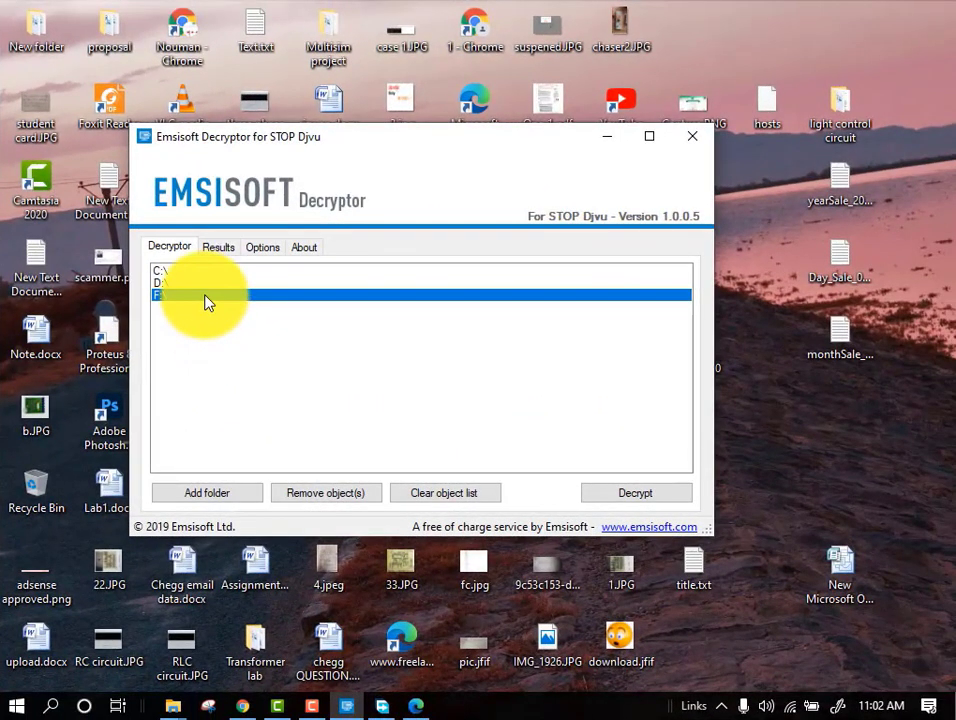
# Step: Remove the F:\ and C:\ drives from the list of objects to decrypt in Emsisoft Decryptor for STOP Djvu
pyautogui.click(320, 489)
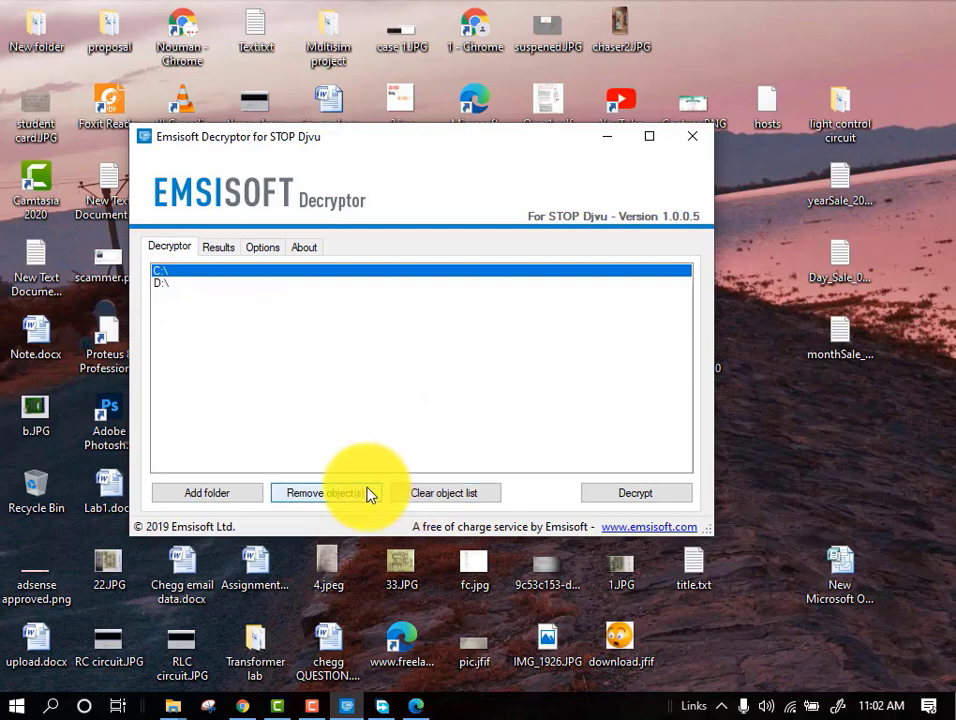
pyautogui.click(365, 493)
pyautogui.click(207, 273)
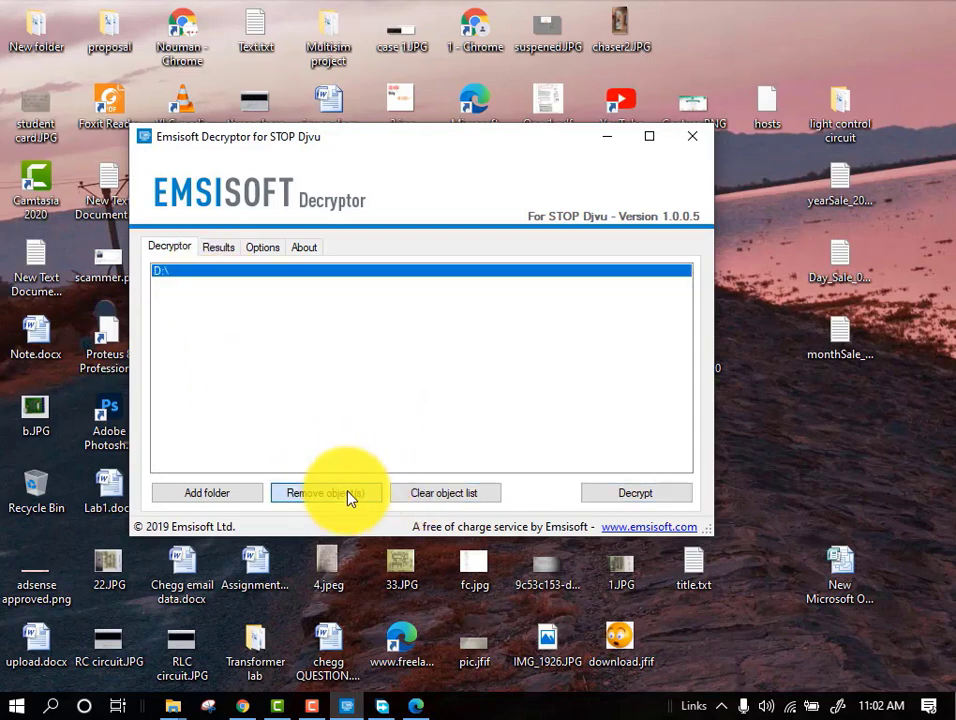
# Step: Replace the D:\ drive with the D:\DAE papers folder in the list of objects to decrypt, and start the decryption
pyautogui.click(350, 493)
pyautogui.click(230, 493)
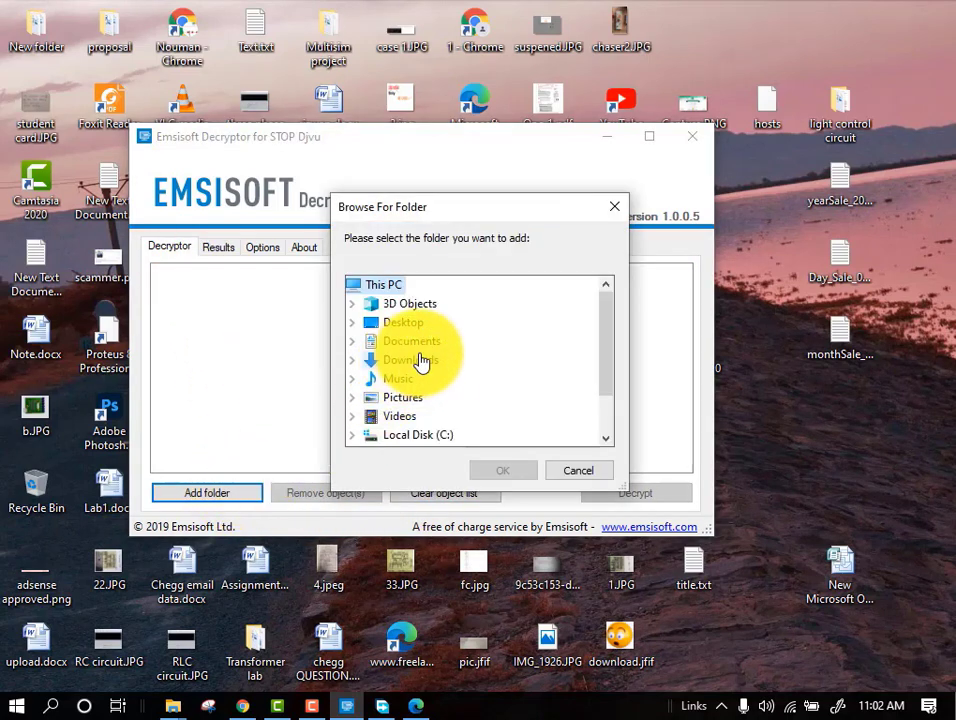
pyautogui.scroll(-1, 445, 419)
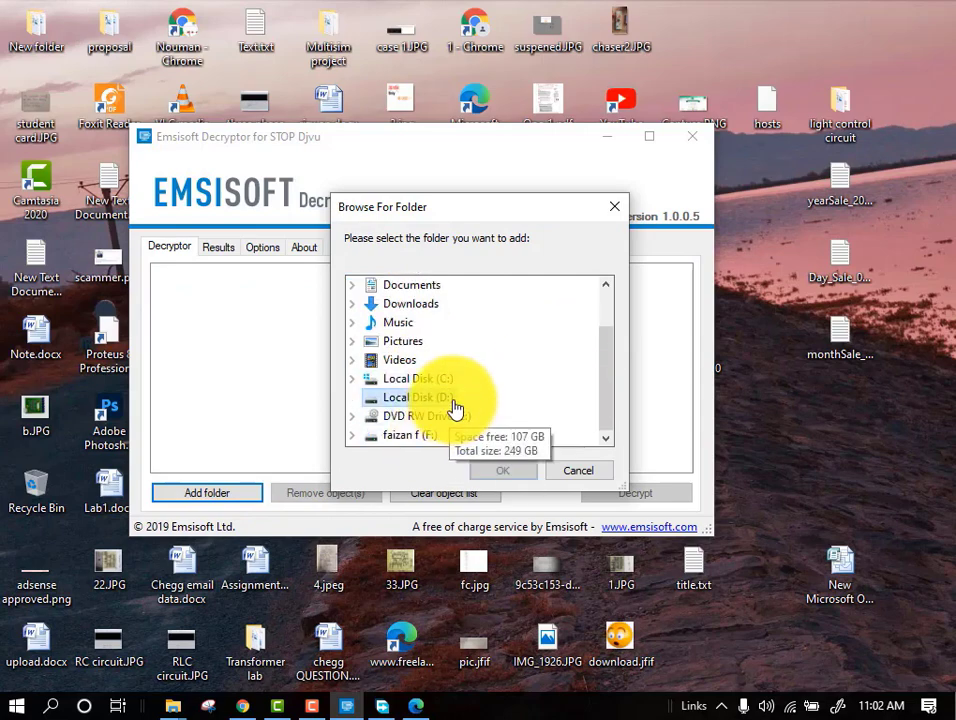
pyautogui.doubleClick(452, 405)
pyautogui.scroll(-2, 540, 390)
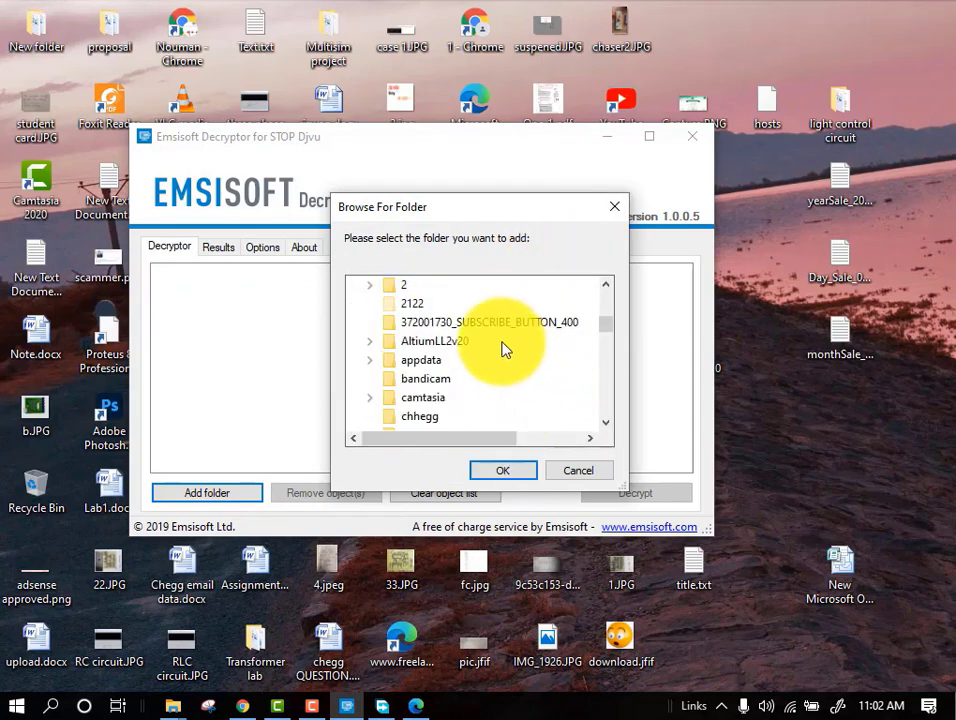
pyautogui.scroll(-2, 505, 348)
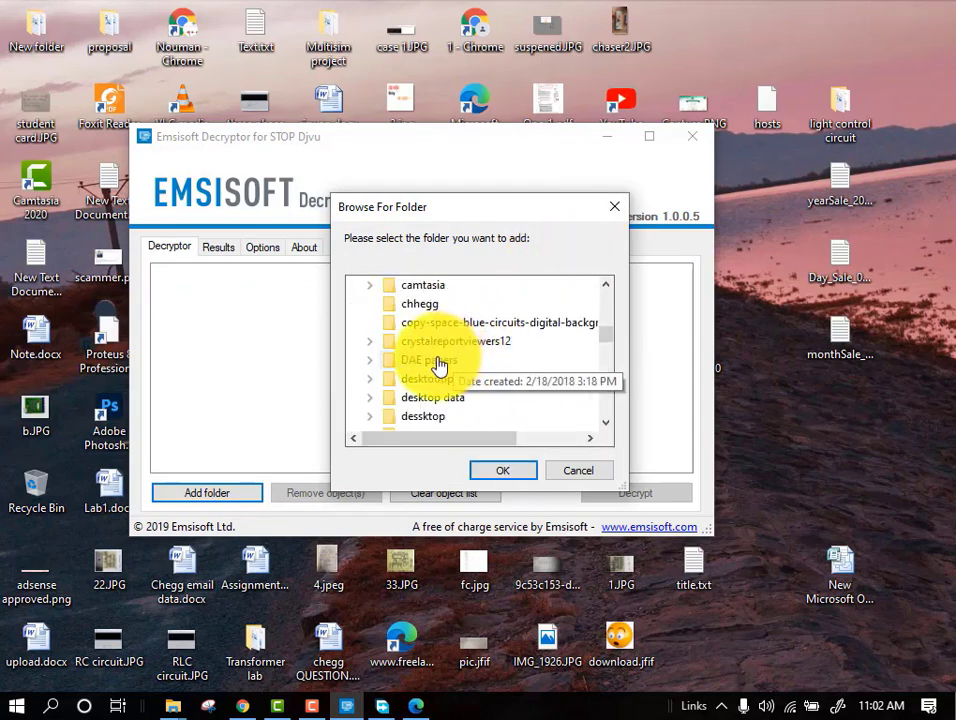
pyautogui.scroll(1, 438, 367)
pyautogui.doubleClick(440, 416)
pyautogui.click(492, 472)
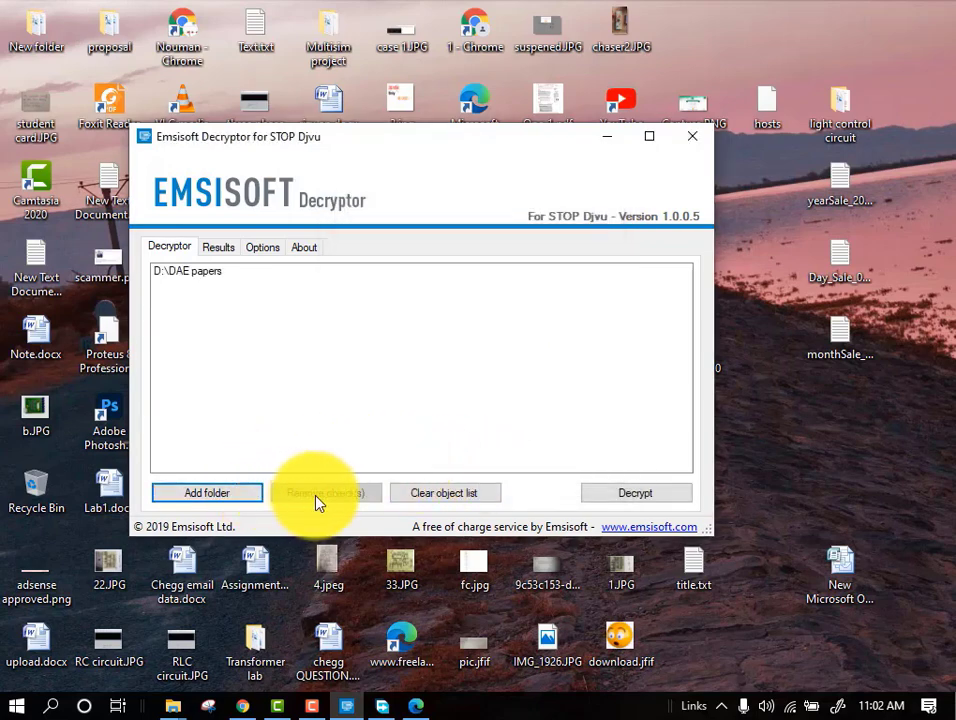
pyautogui.click(650, 493)
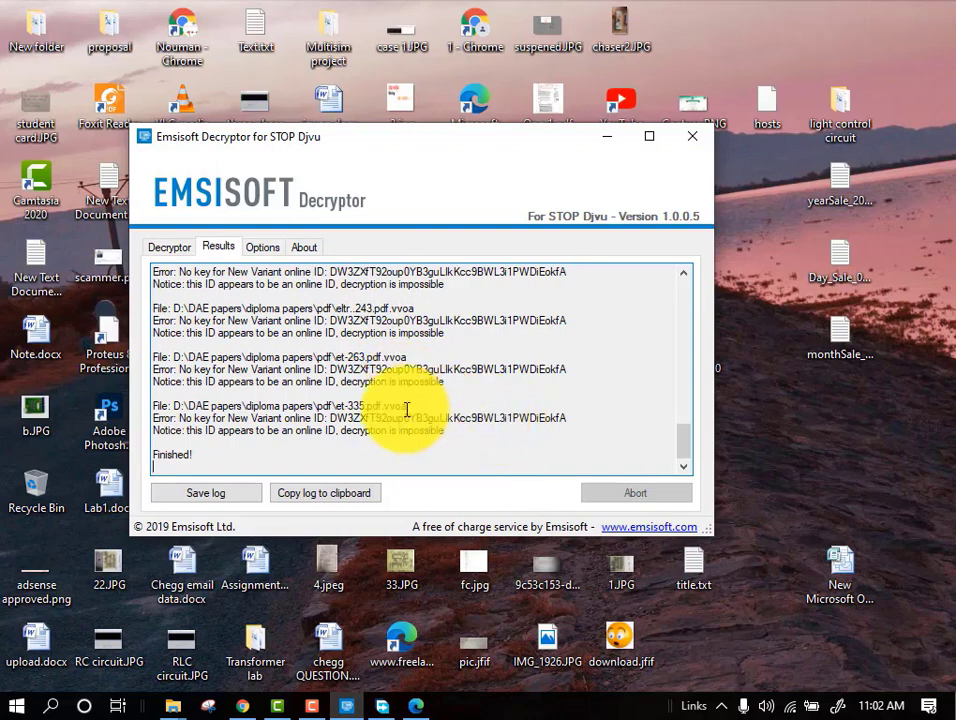
# Step: Enlarge the decryptor window and examine the results log for the decryption status and ID type of each .vvoa file
pyautogui.moveTo(379, 426); pyautogui.dragTo(474, 428)
pyautogui.scroll(4, 474, 425)
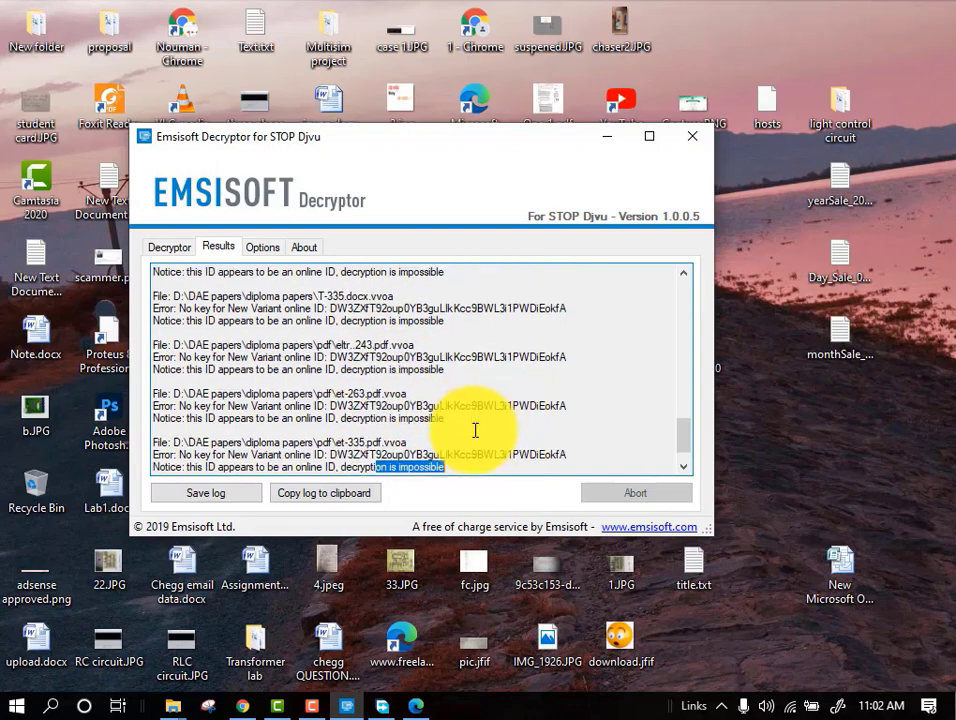
pyautogui.scroll(2, 476, 421)
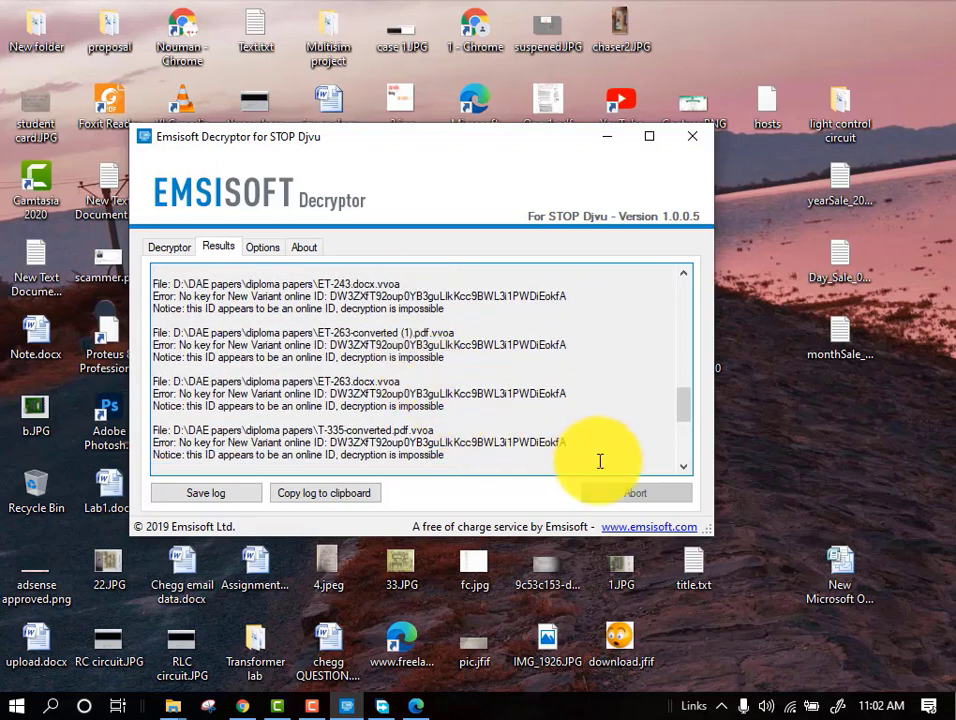
pyautogui.moveTo(712, 527); pyautogui.dragTo(822, 668)
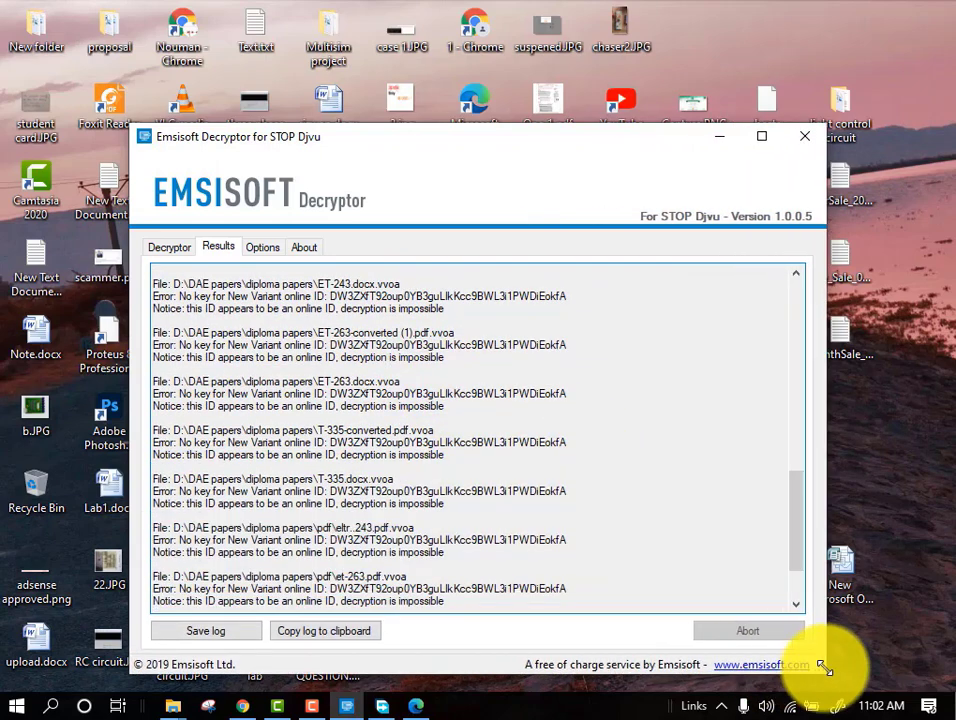
pyautogui.scroll(-2, 450, 378)
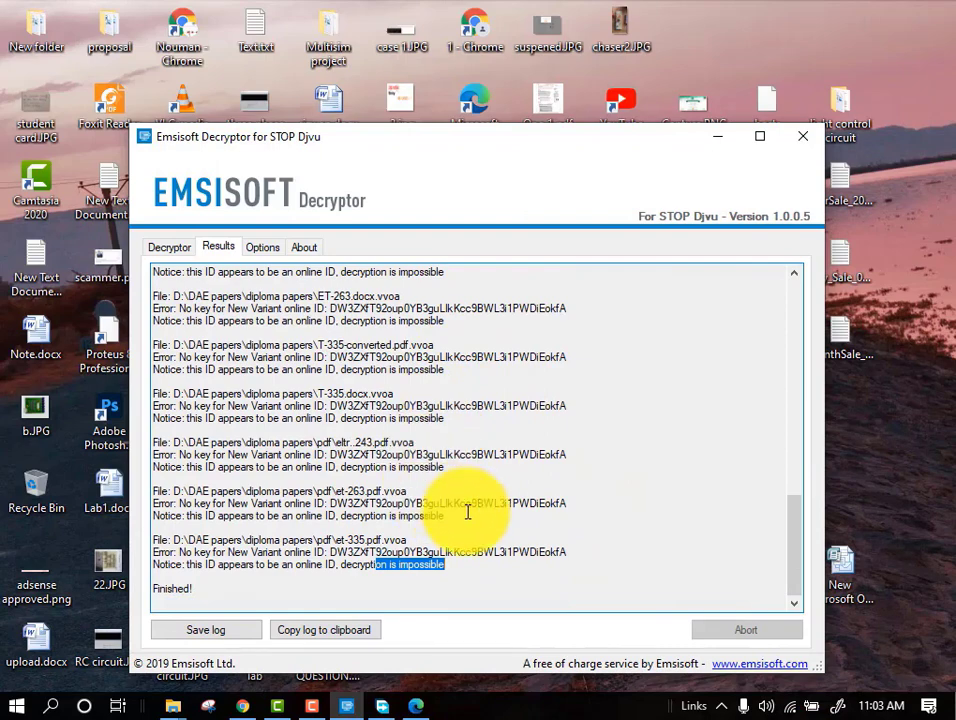
pyautogui.moveTo(445, 515); pyautogui.dragTo(352, 513)
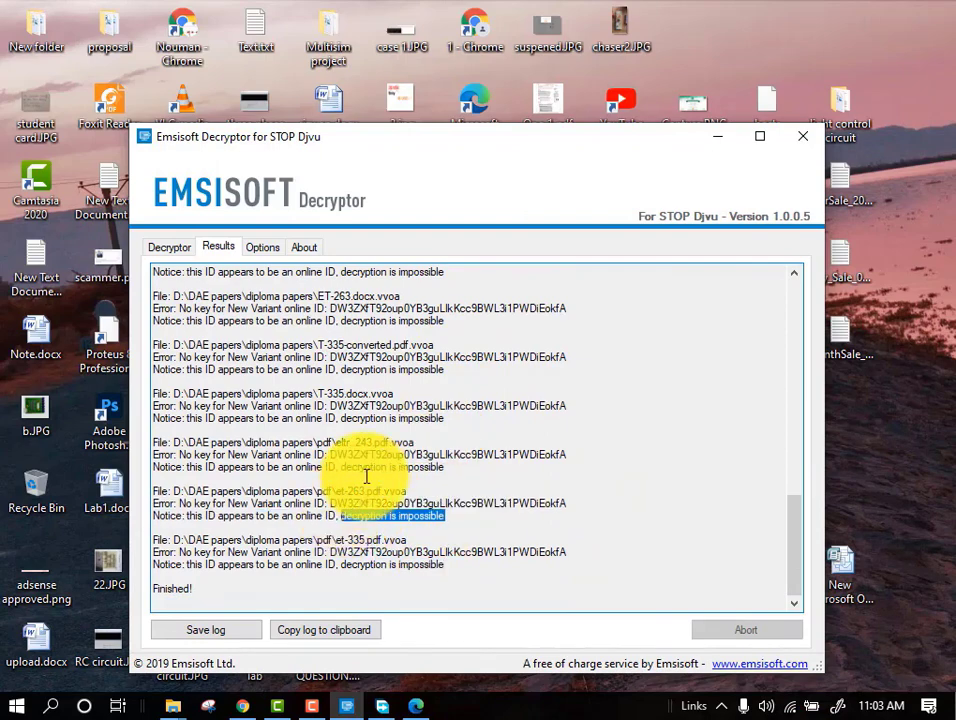
pyautogui.scroll(12, 371, 465)
pyautogui.scroll(-12, 375, 456)
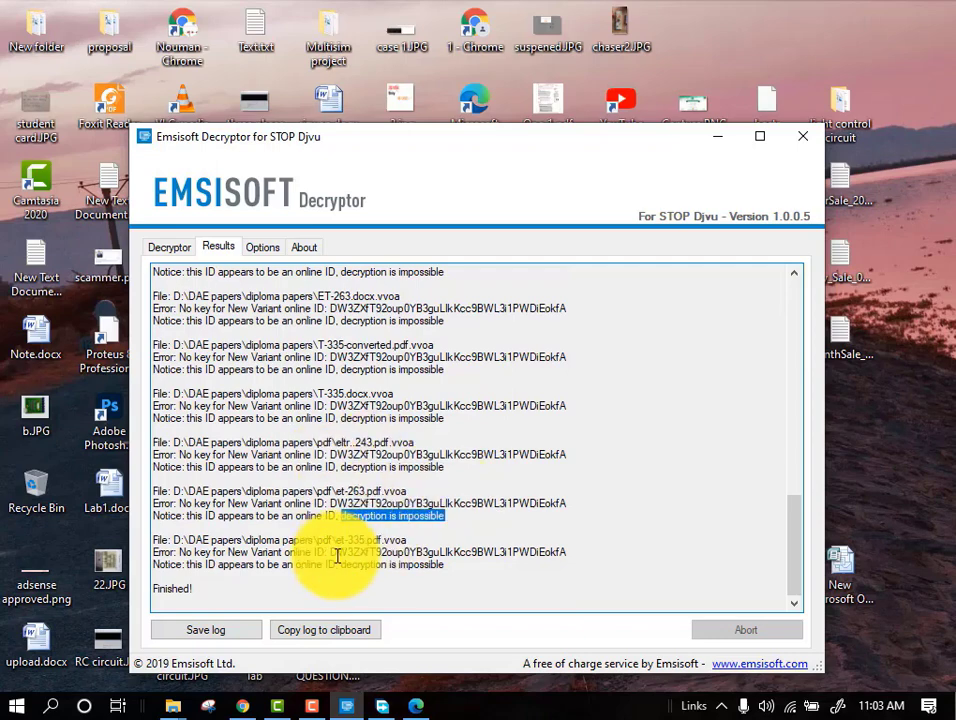
pyautogui.moveTo(347, 565); pyautogui.dragTo(431, 570)
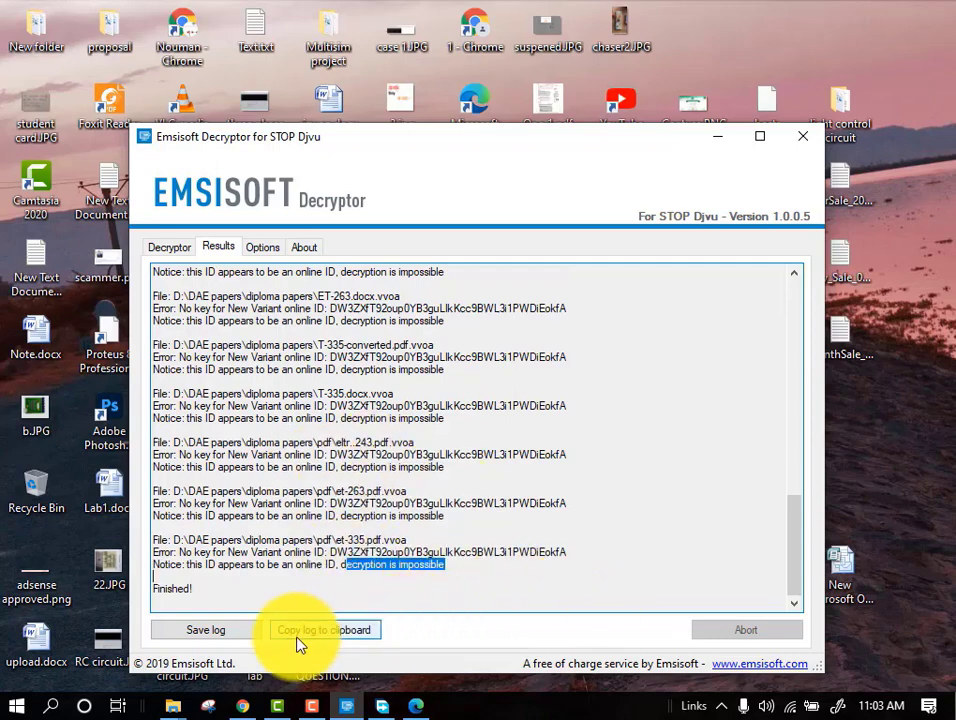
pyautogui.click(314, 706)
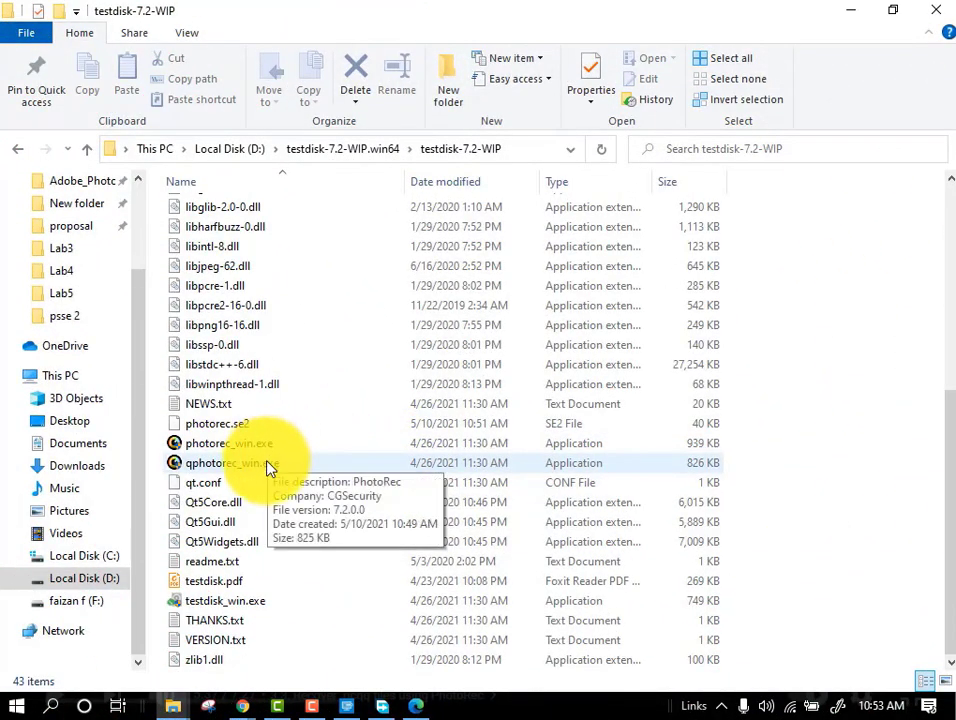
# Step: Launch qphotorec_win.exe from the testdisk-7.2-WIP folder and select the 267 GB NTFS partition for recovery
pyautogui.click(267, 465)
pyautogui.doubleClick(267, 465)
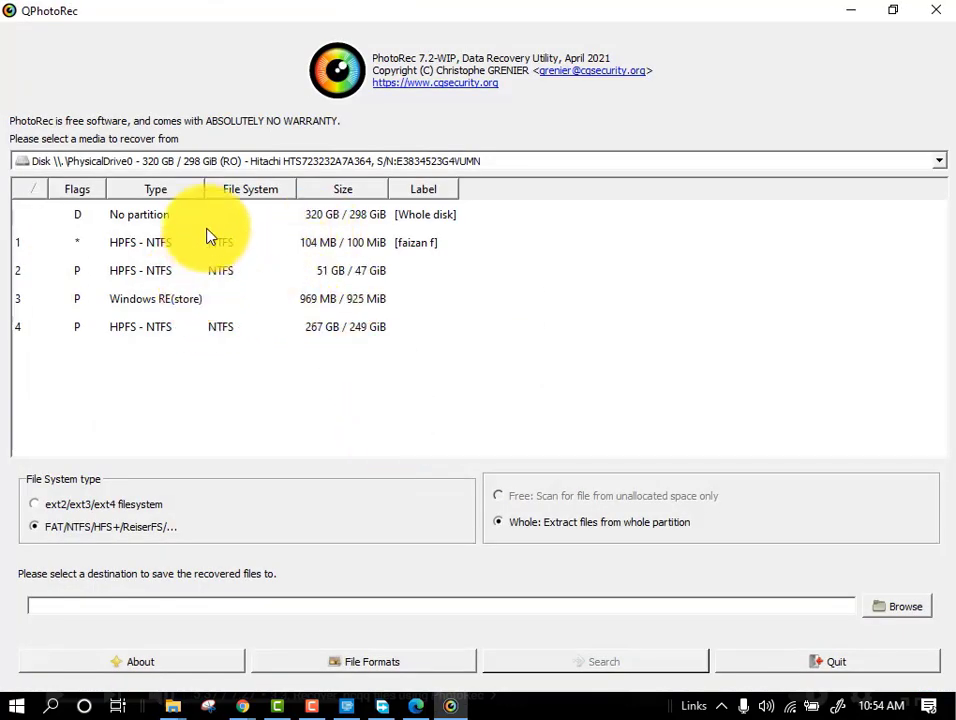
pyautogui.click(318, 706)
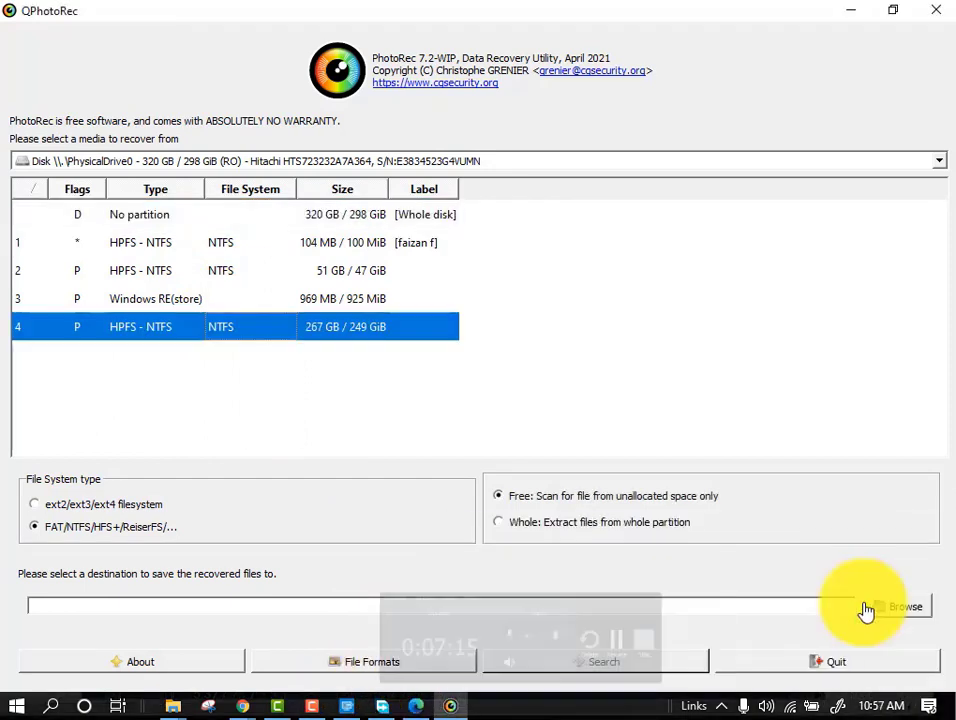
pyautogui.click(249, 309)
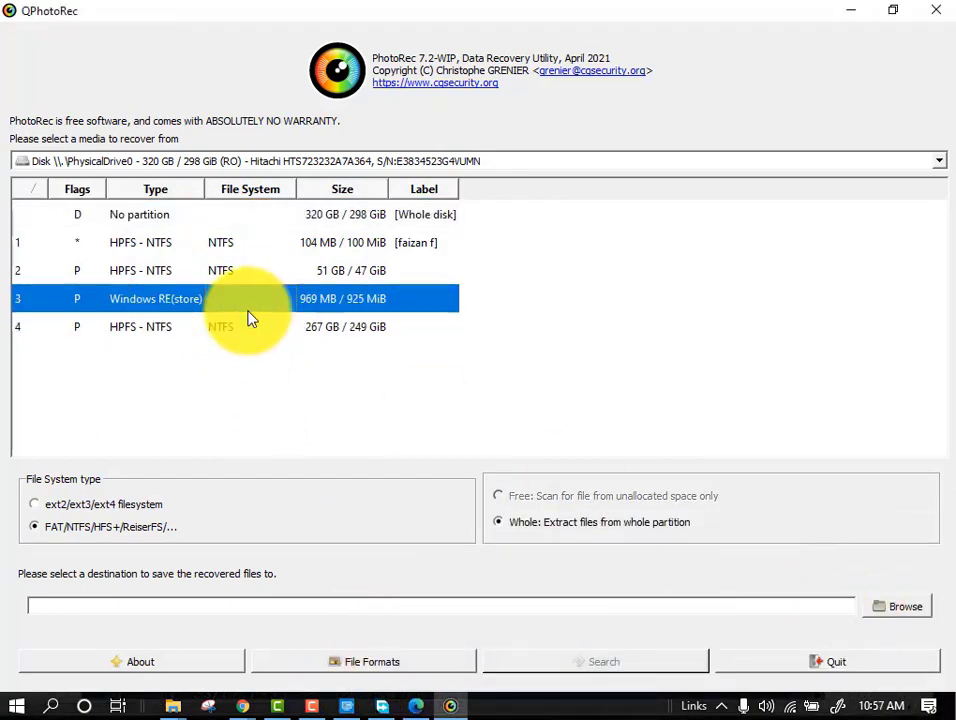
pyautogui.click(213, 326)
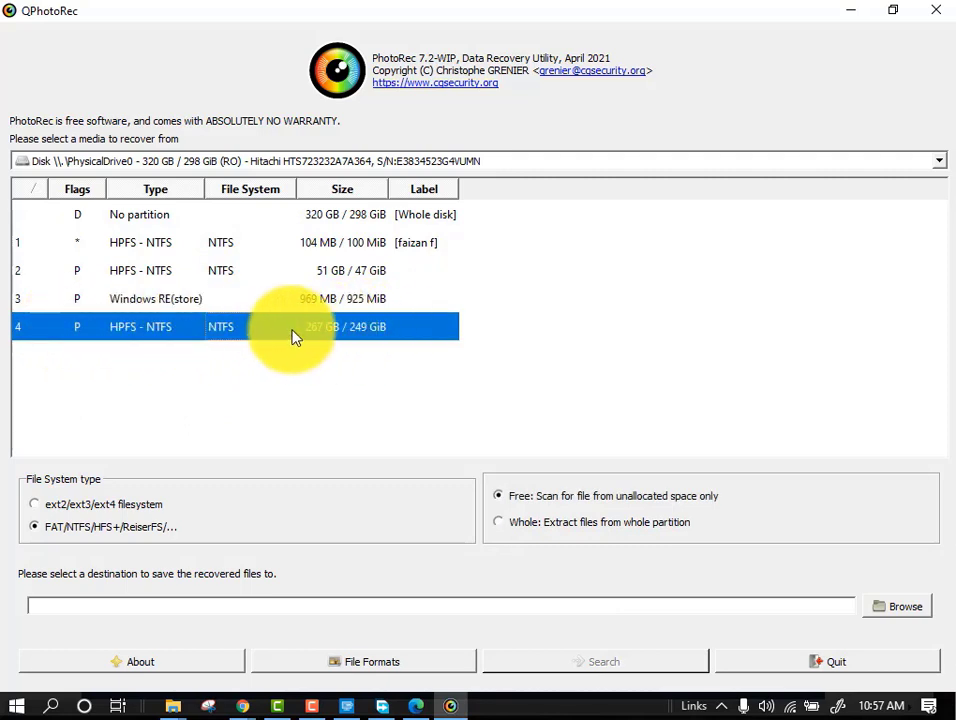
# Step: Examine the full list of file formats enabled for recovery in QPhotoRec and accept the existing selection
pyautogui.click(410, 661)
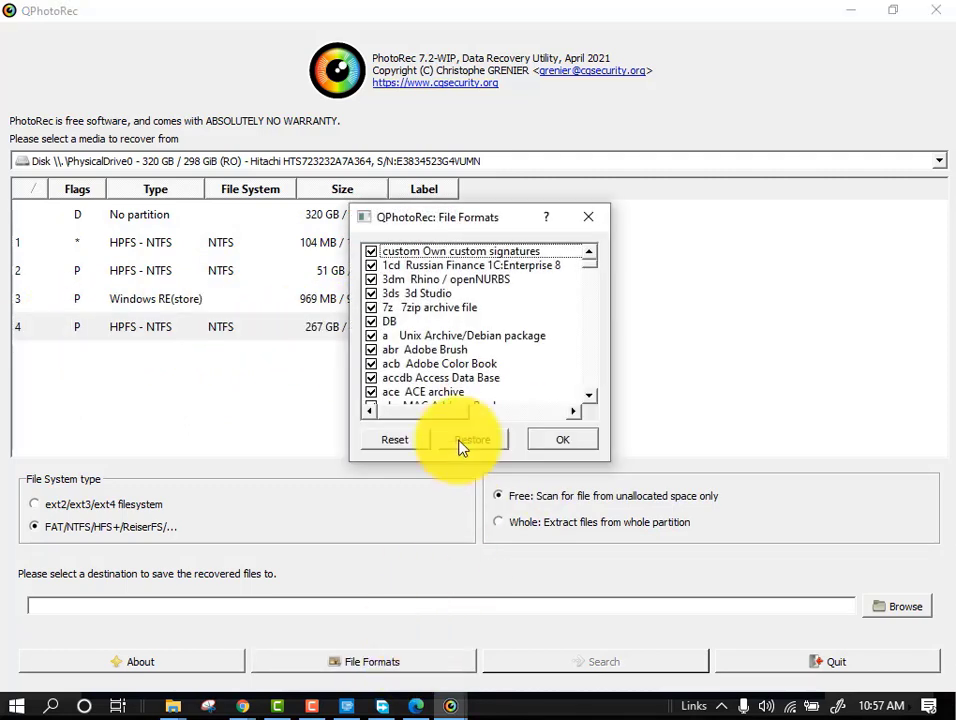
pyautogui.click(590, 397)
pyautogui.moveTo(590, 399); pyautogui.dragTo(591, 405)
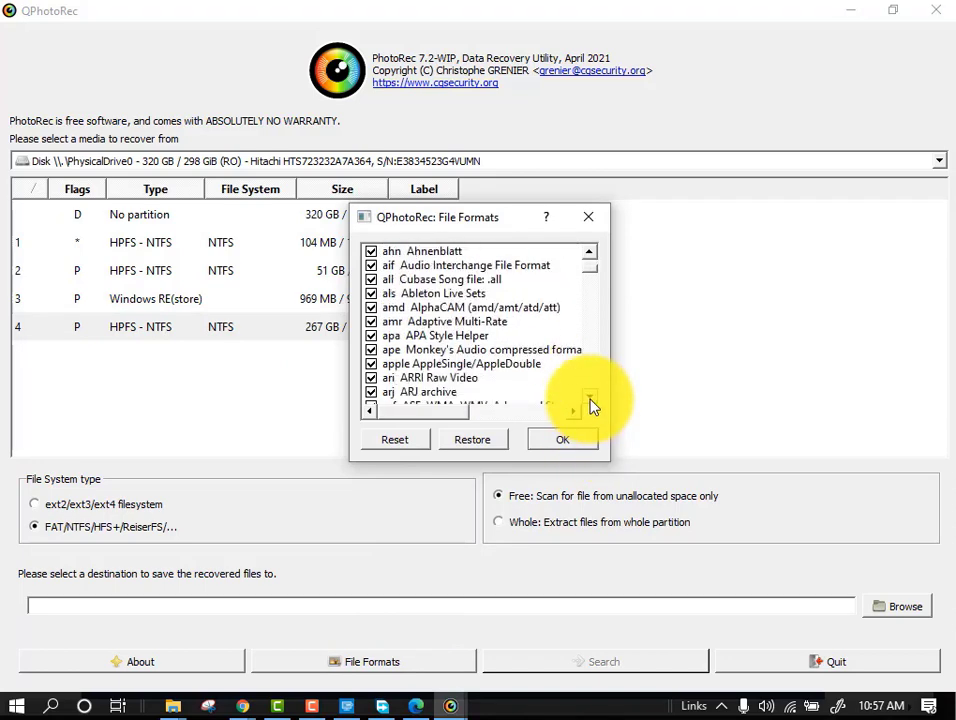
pyautogui.scroll(-9, 516, 335)
pyautogui.scroll(-14, 516, 340)
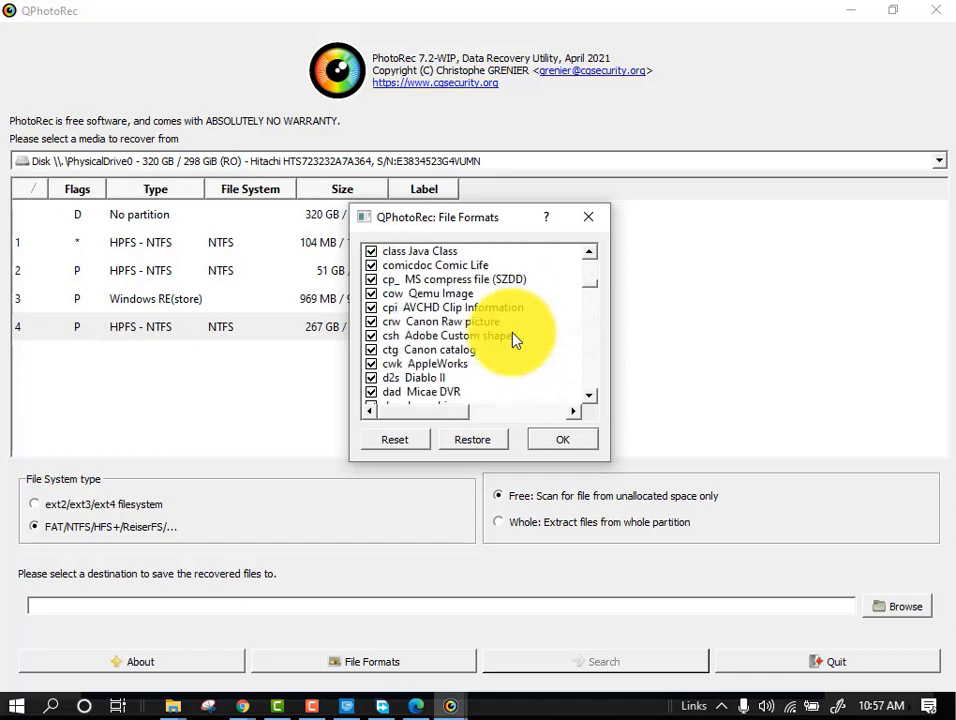
pyautogui.scroll(-10, 516, 340)
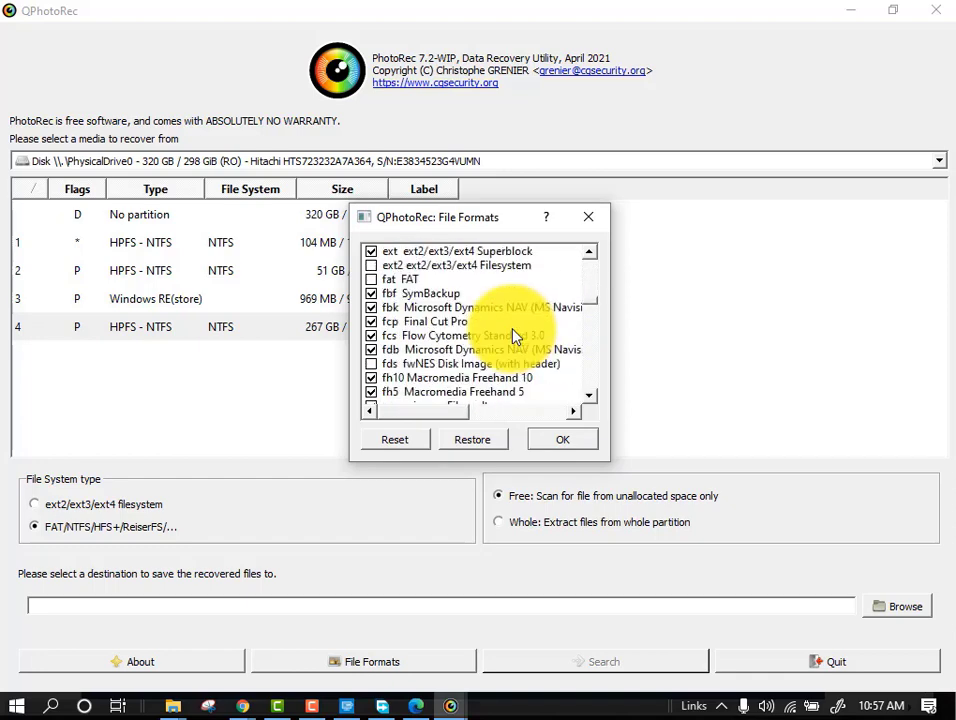
pyautogui.scroll(-10, 474, 335)
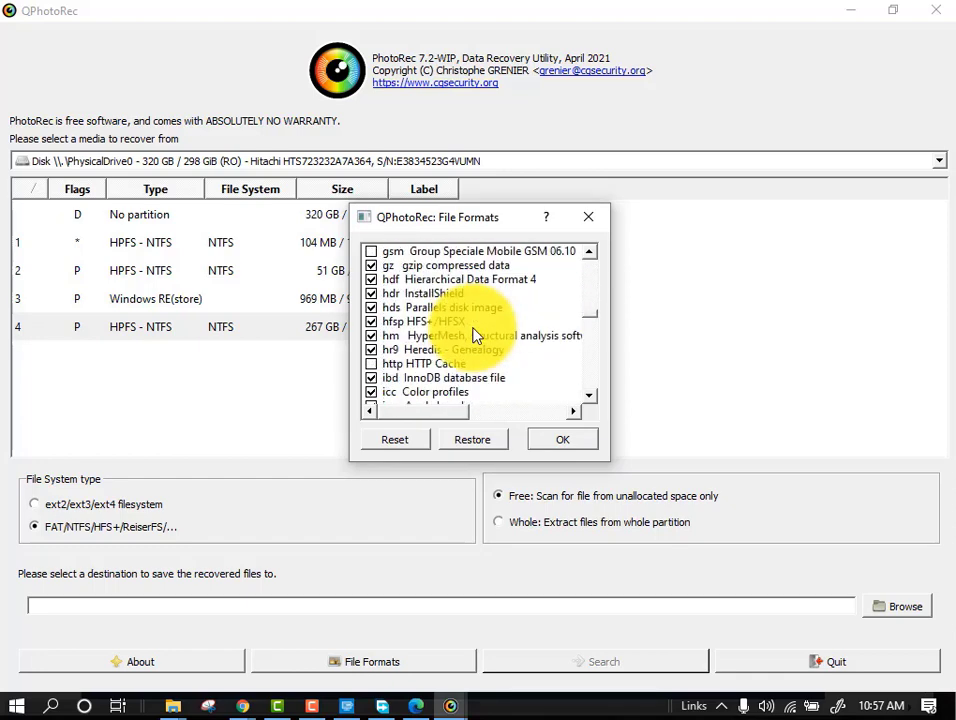
pyautogui.scroll(-8, 467, 344)
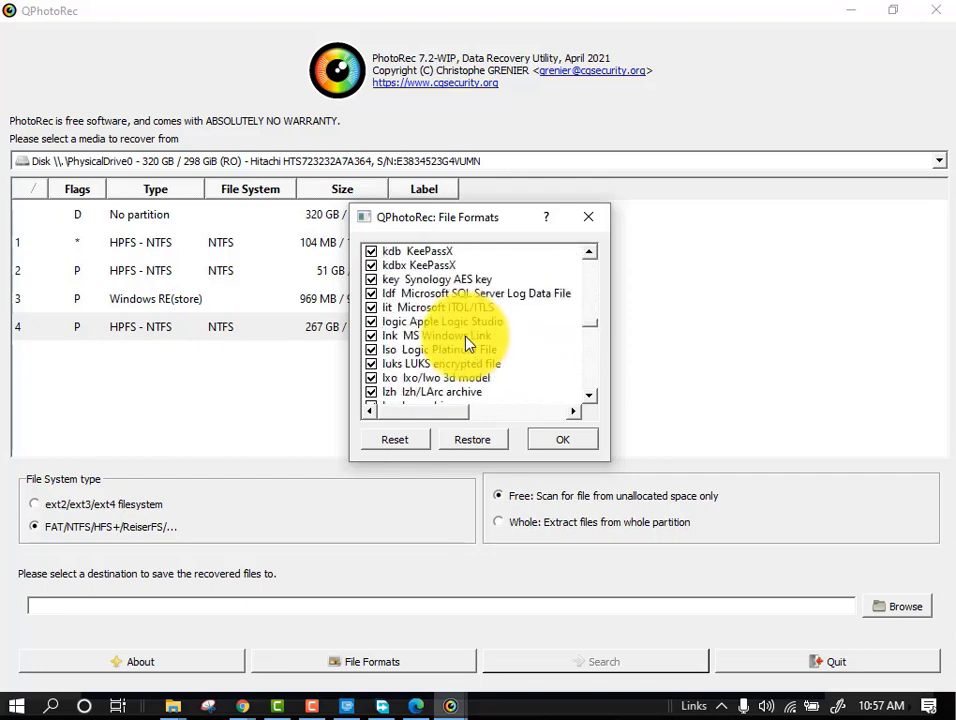
pyautogui.scroll(-10, 465, 338)
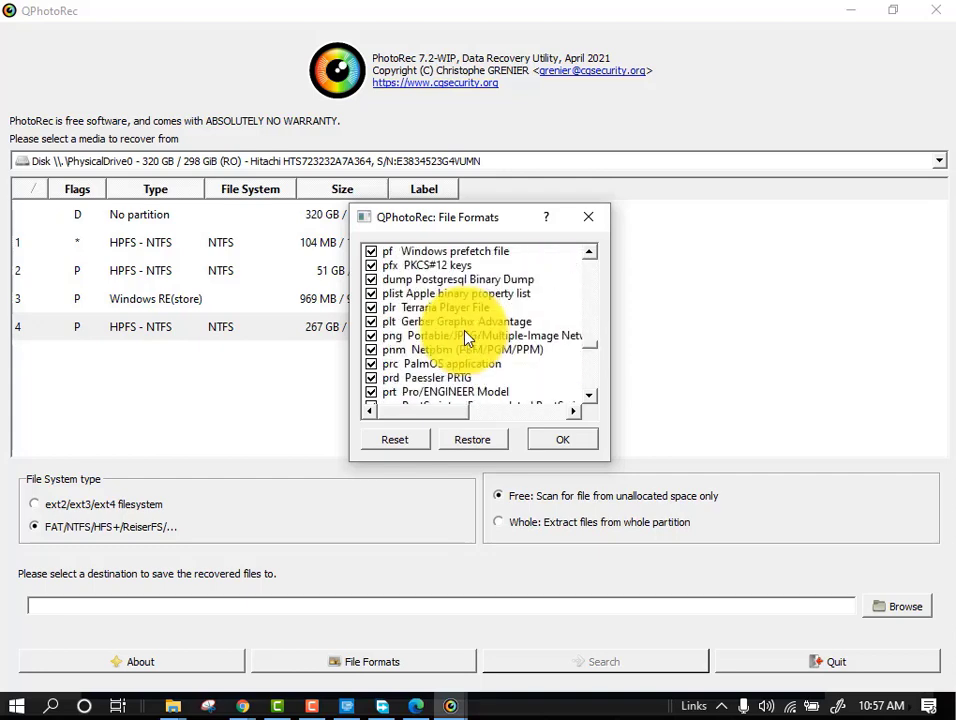
pyautogui.scroll(-2, 463, 337)
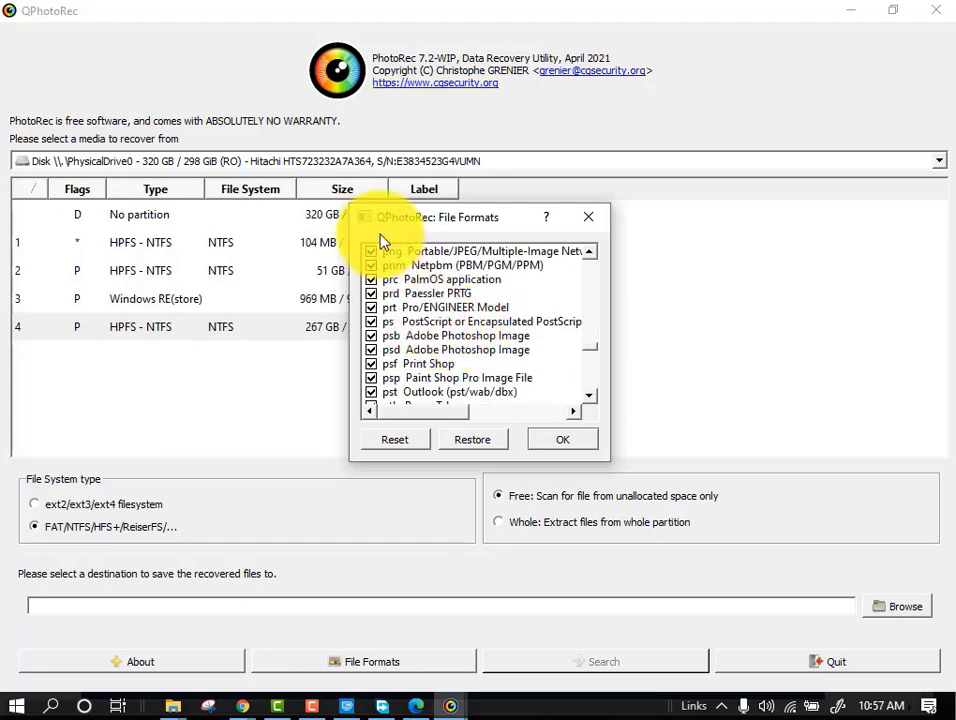
pyautogui.scroll(-3, 428, 310)
pyautogui.scroll(-15, 428, 312)
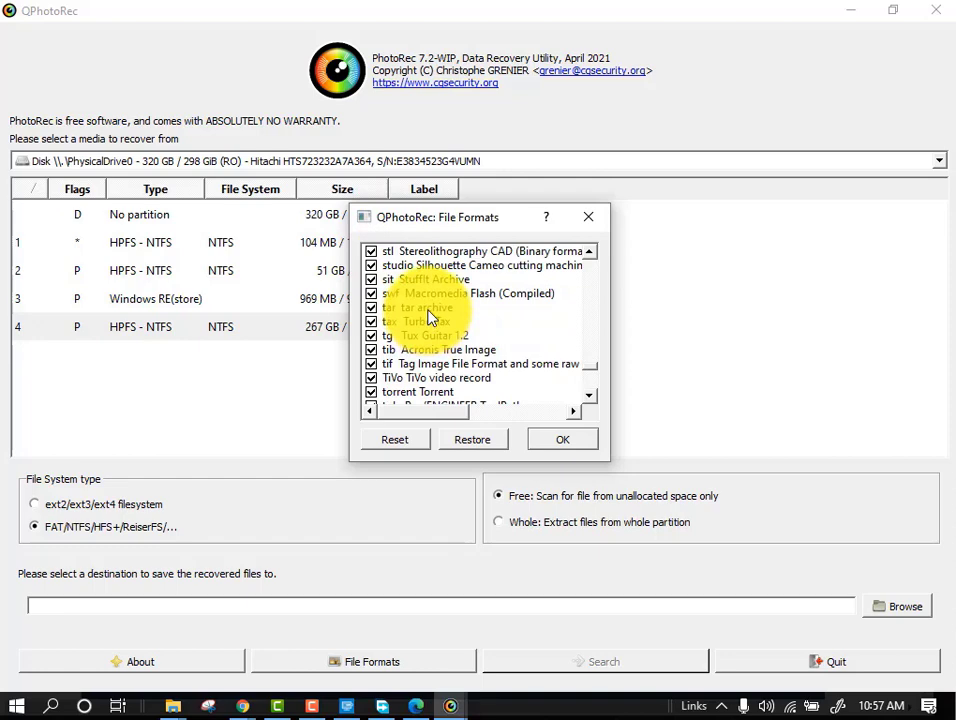
pyautogui.scroll(-15, 428, 318)
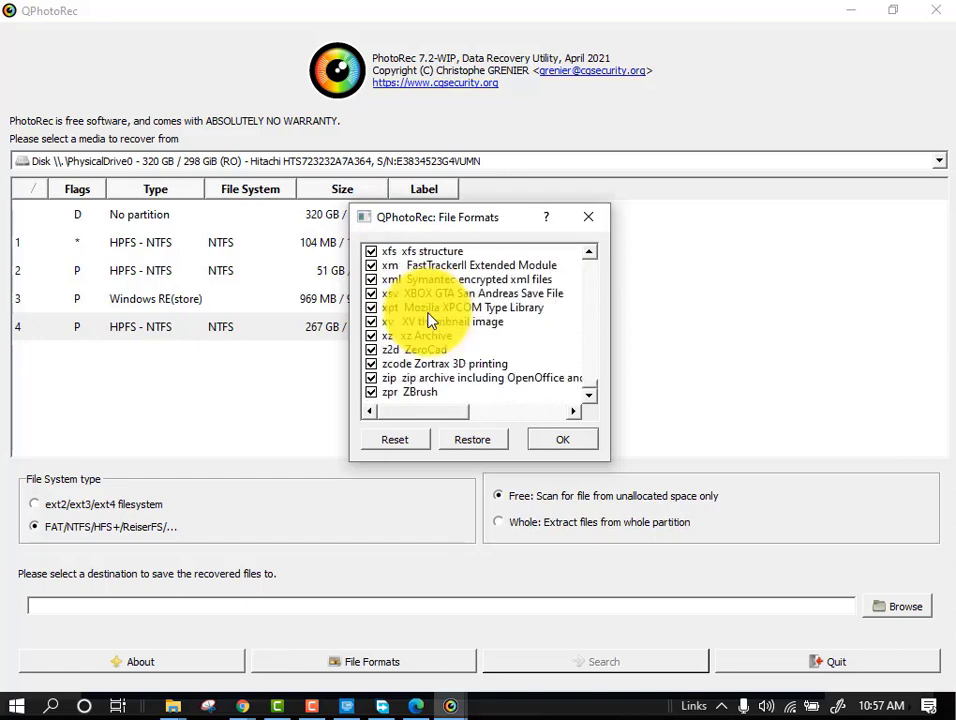
pyautogui.scroll(2, 428, 319)
pyautogui.scroll(-2, 428, 322)
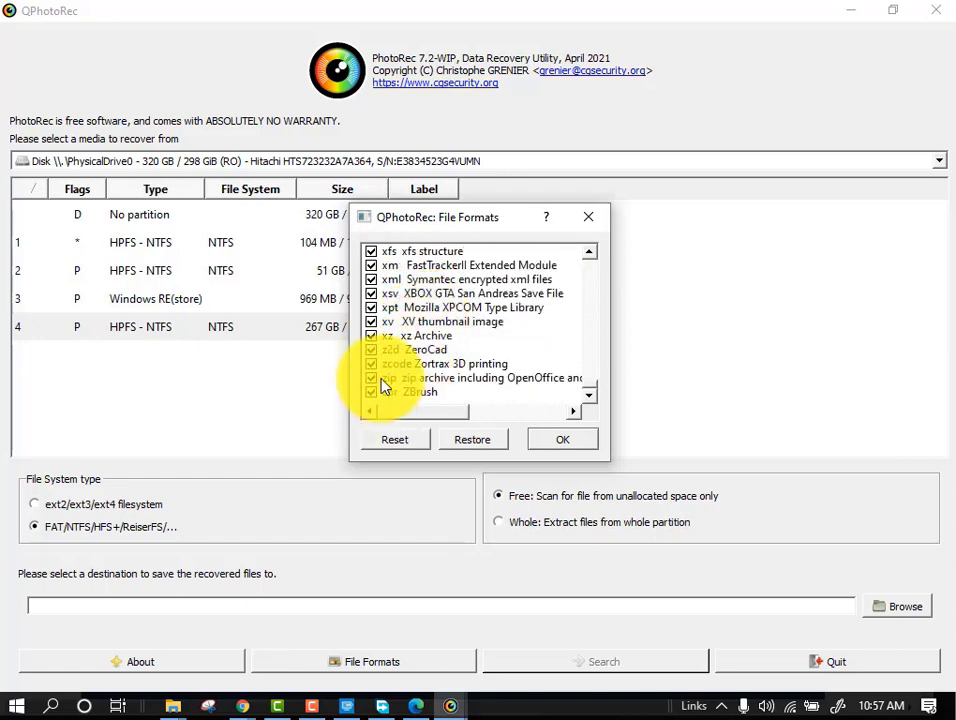
pyautogui.scroll(4, 400, 380)
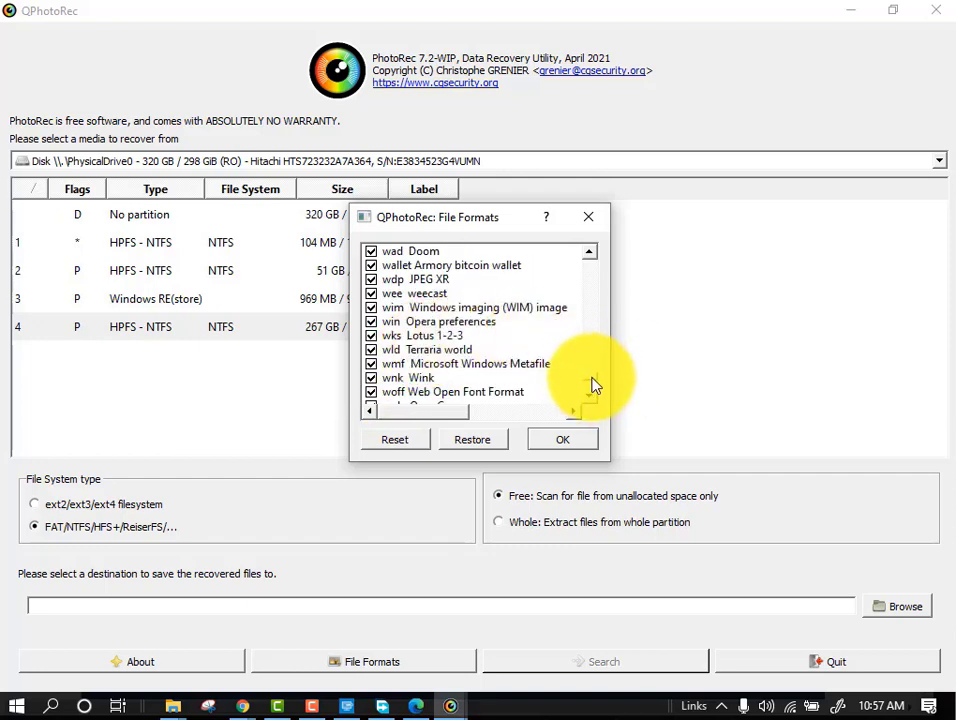
pyautogui.moveTo(592, 384); pyautogui.dragTo(590, 280)
pyautogui.scroll(7, 527, 273)
pyautogui.scroll(-9, 487, 324)
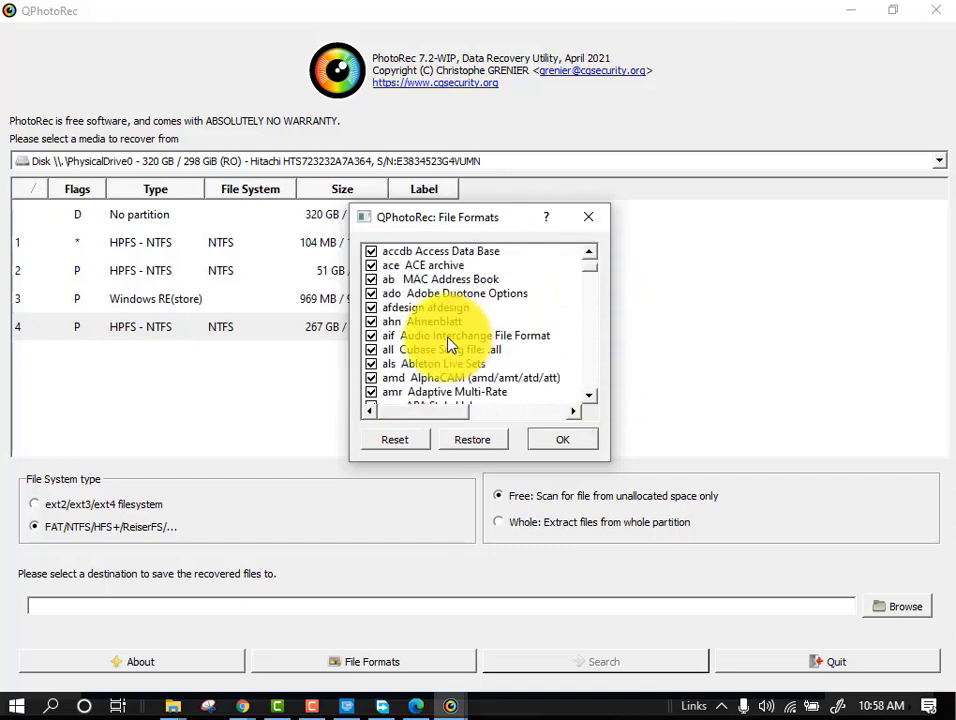
pyautogui.scroll(-10, 448, 340)
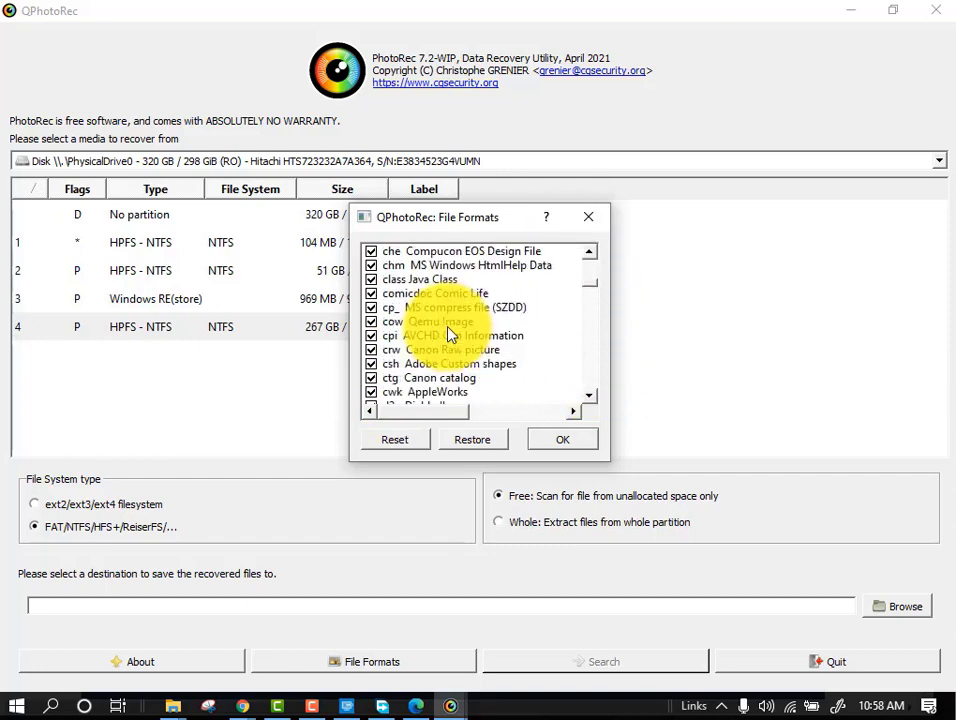
pyautogui.scroll(-3, 448, 335)
pyautogui.scroll(-4, 437, 345)
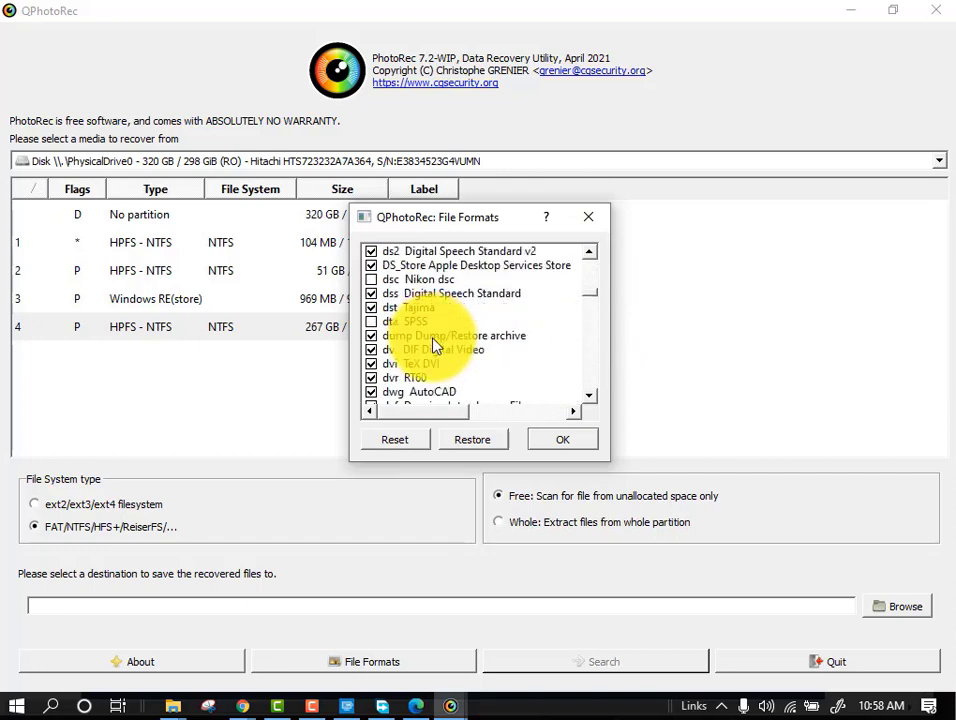
pyautogui.scroll(-15, 430, 362)
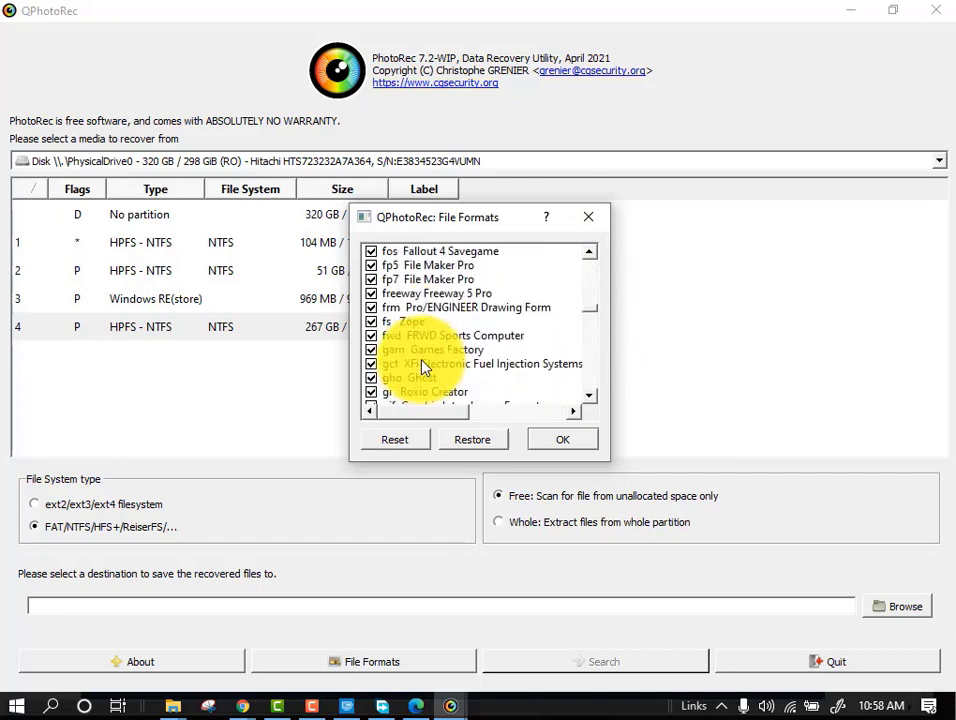
pyautogui.scroll(-4, 422, 370)
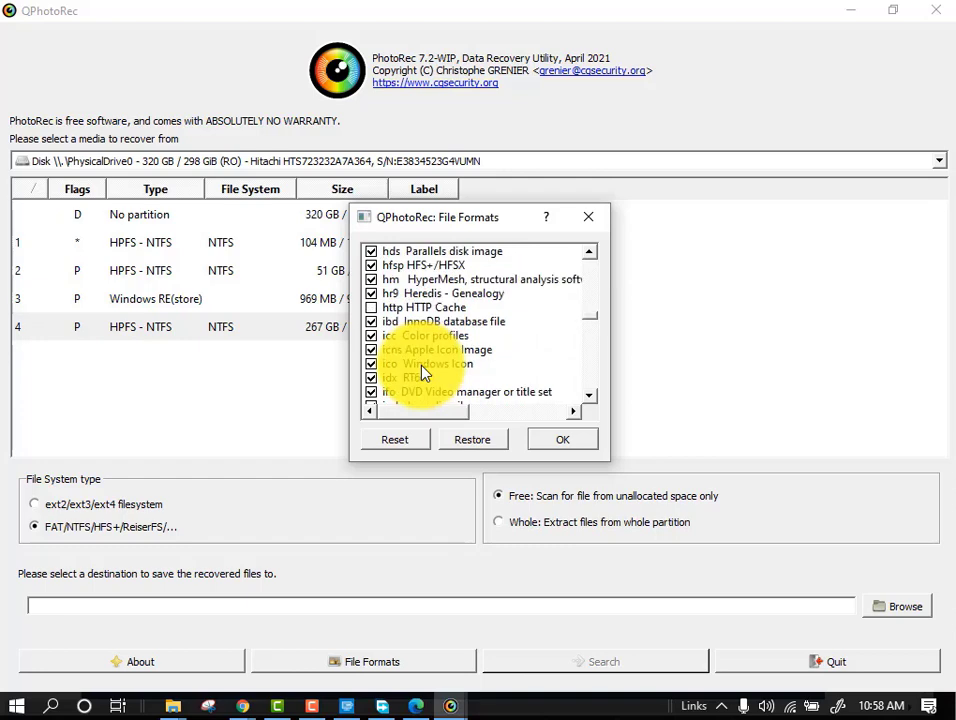
pyautogui.scroll(3, 422, 372)
pyautogui.scroll(3, 422, 372)
pyautogui.scroll(-4, 422, 372)
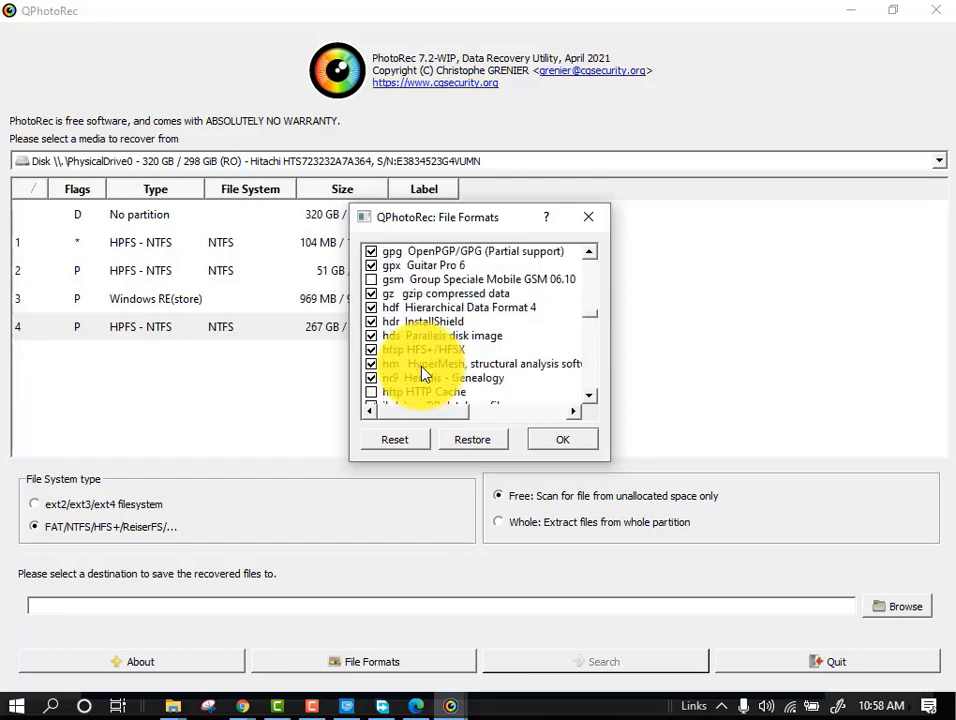
pyautogui.scroll(-5, 422, 372)
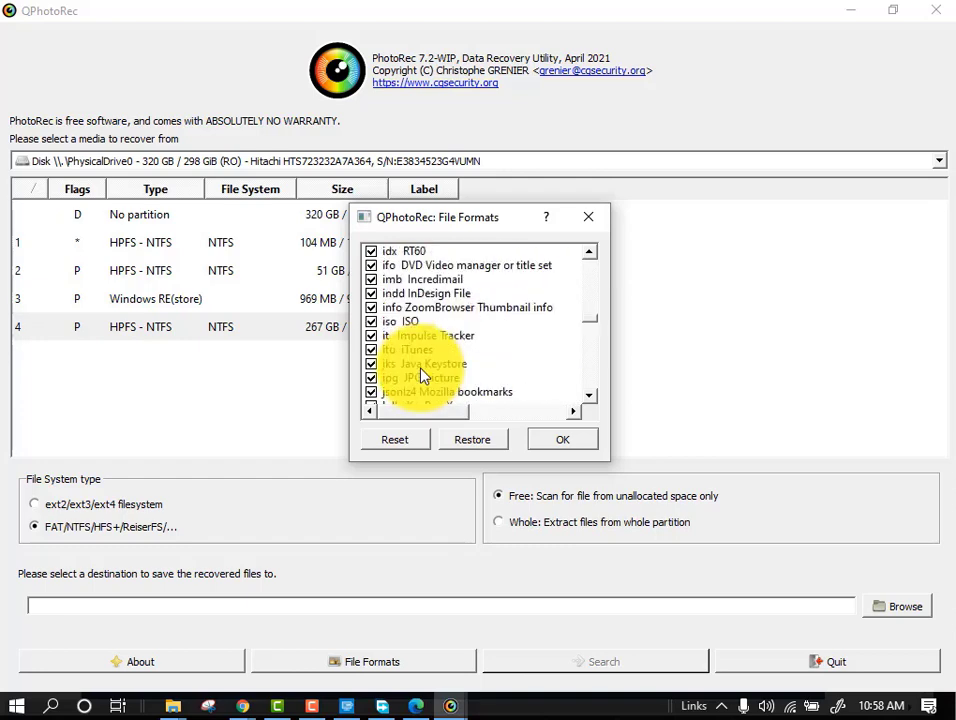
pyautogui.scroll(-5, 428, 383)
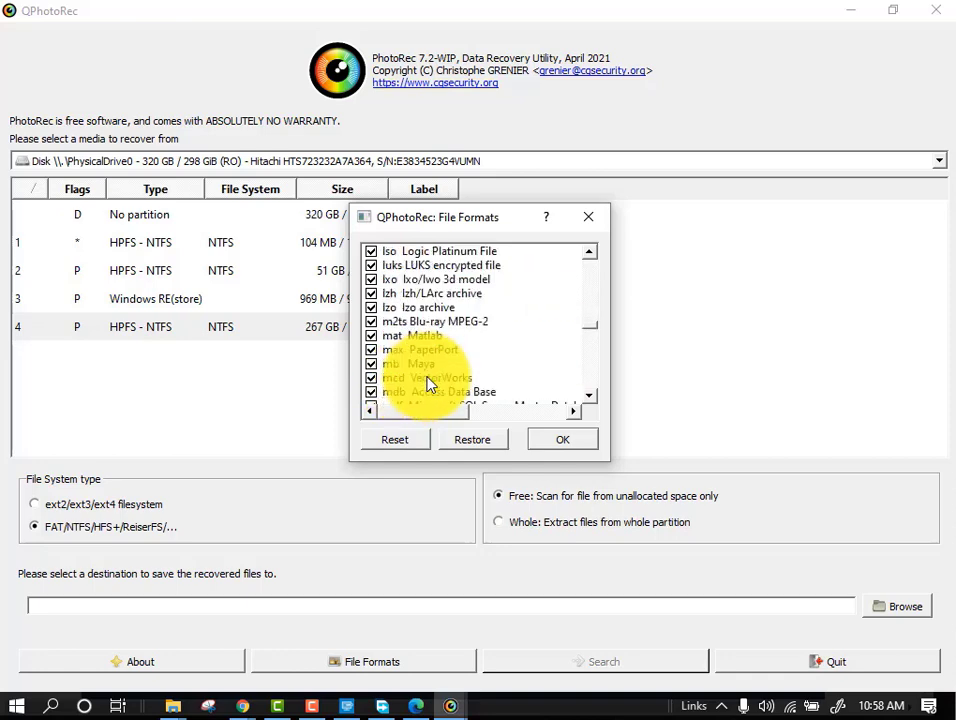
pyautogui.scroll(-6, 428, 378)
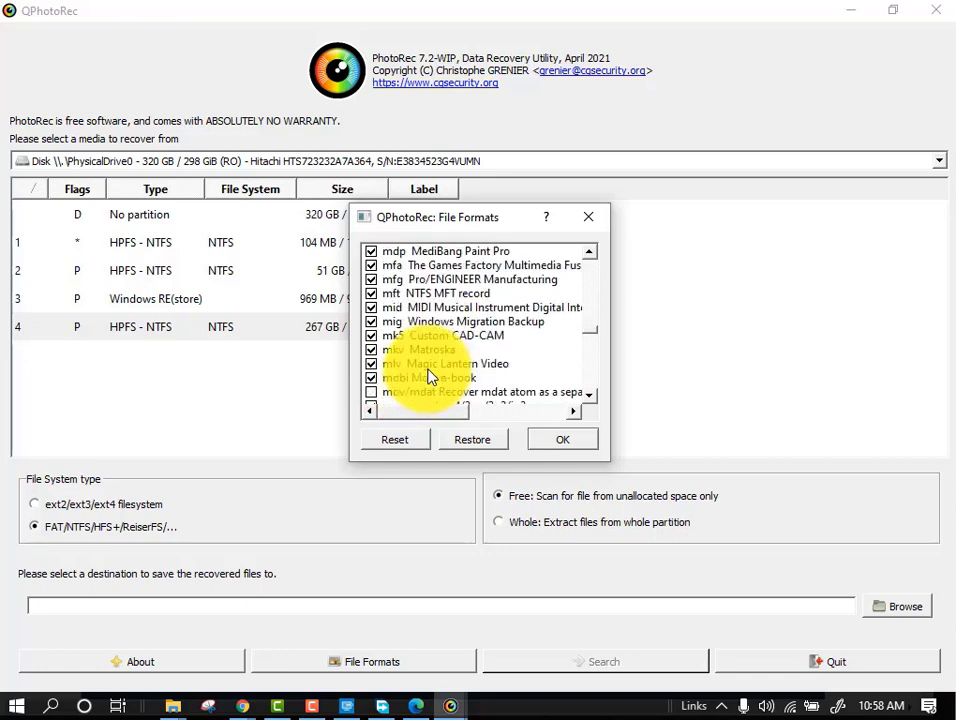
pyautogui.click(549, 442)
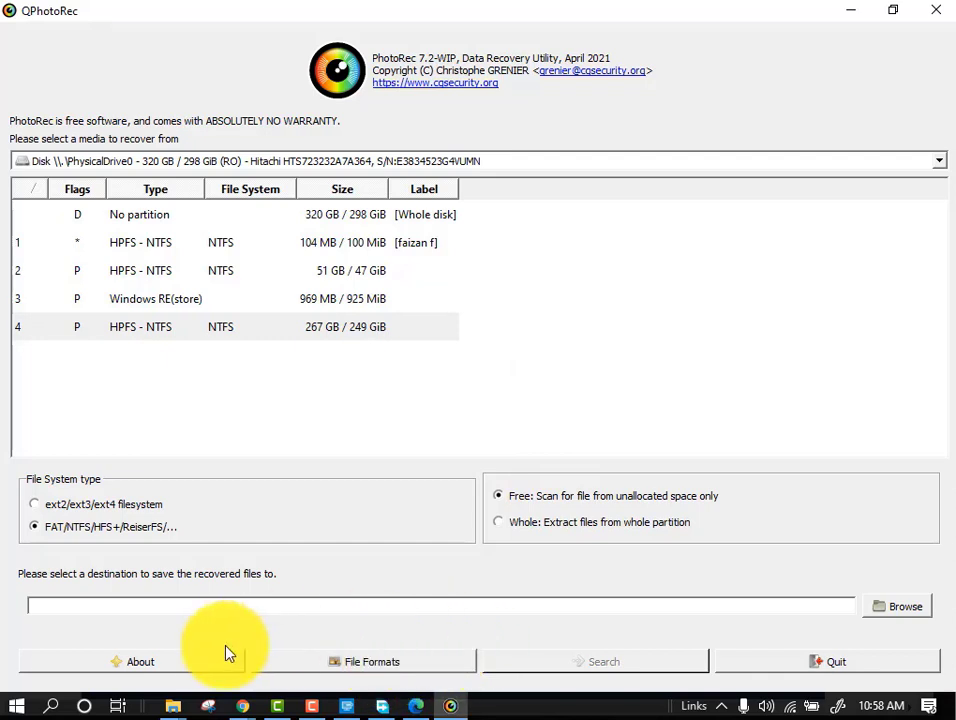
# Step: Create a folder named "recover dataa" on Local Disk (D:) and choose it as the destination for the recovered files
pyautogui.click(885, 606)
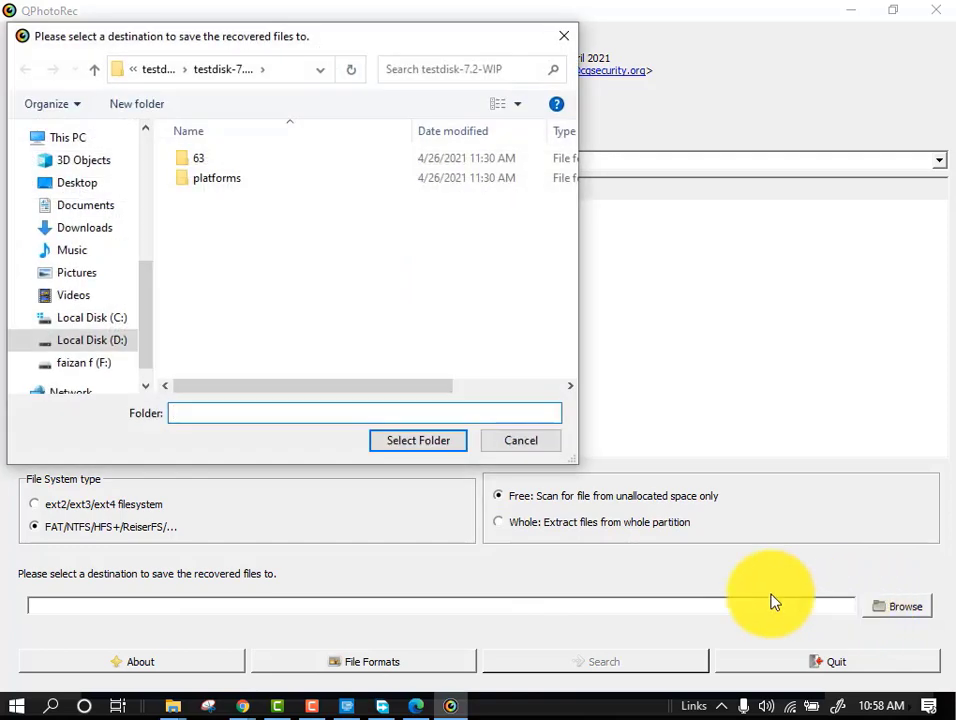
pyautogui.moveTo(148, 338); pyautogui.dragTo(155, 388)
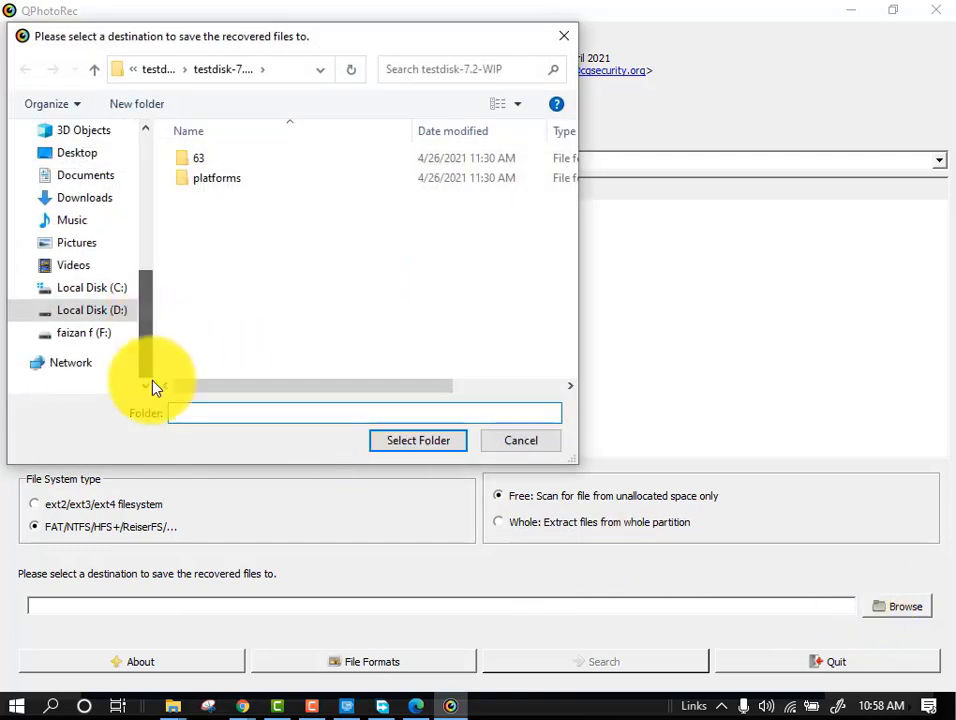
pyautogui.click(112, 311)
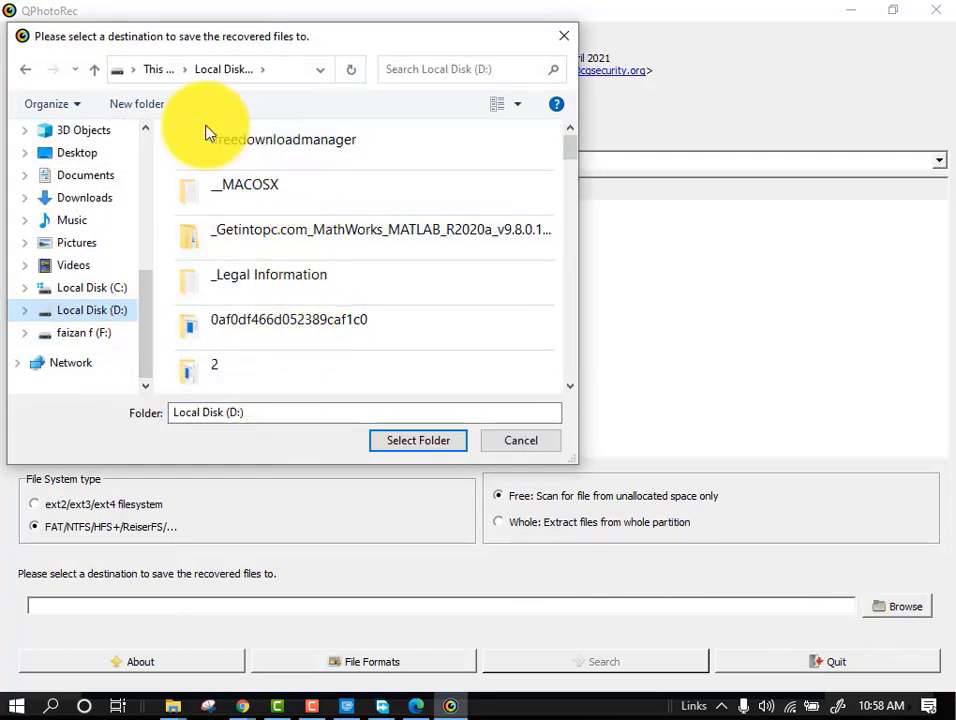
pyautogui.click(150, 104)
pyautogui.write('r')
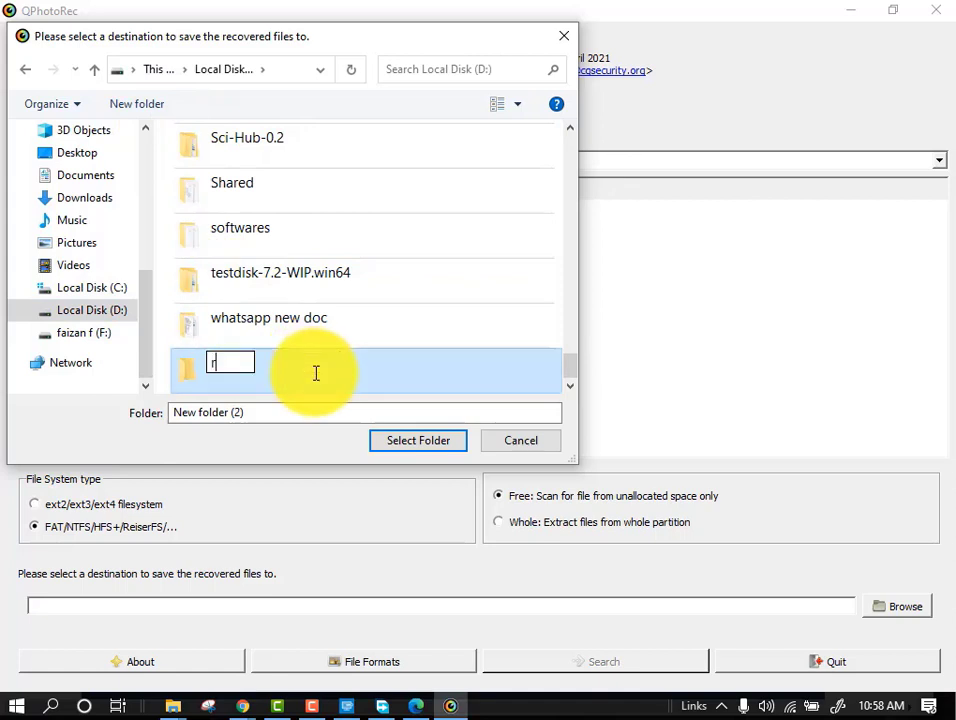
pyautogui.write('ecover')
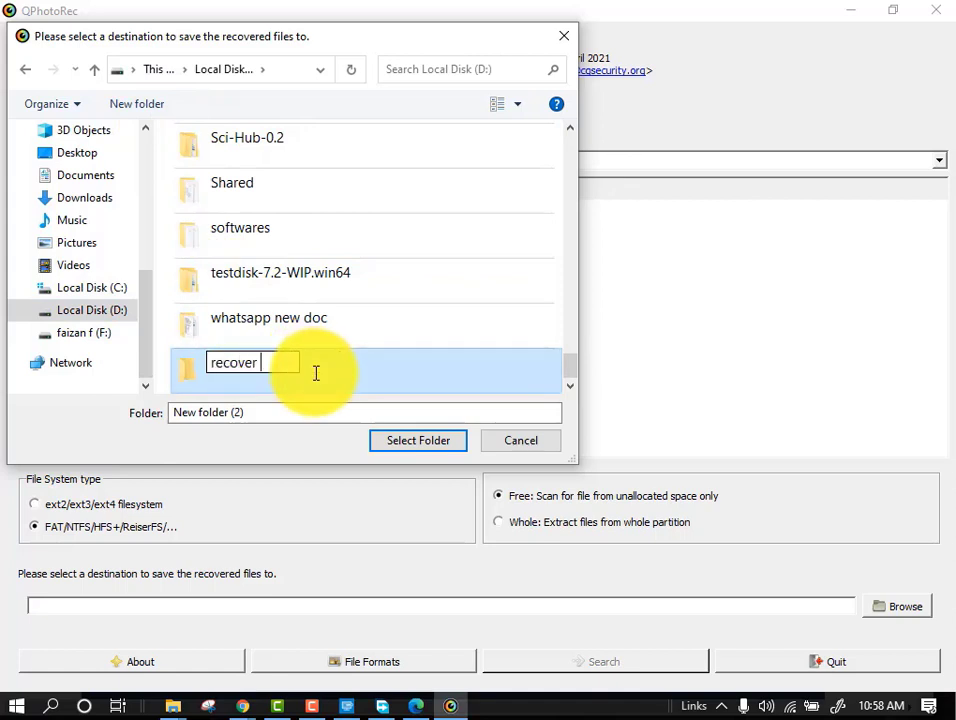
pyautogui.write('  dataa')
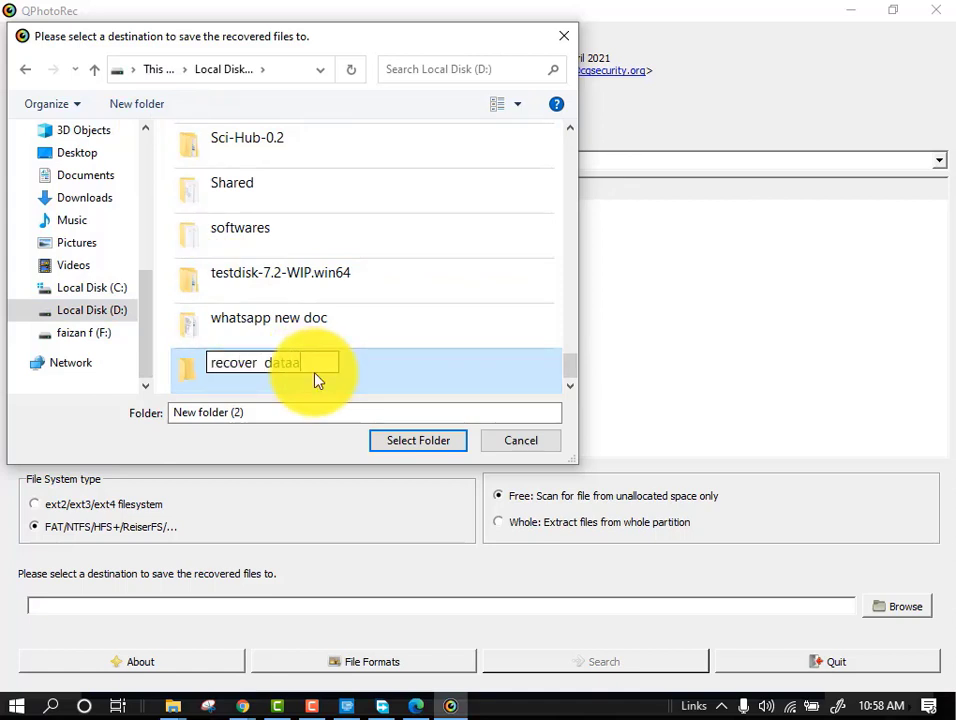
pyautogui.click(415, 446)
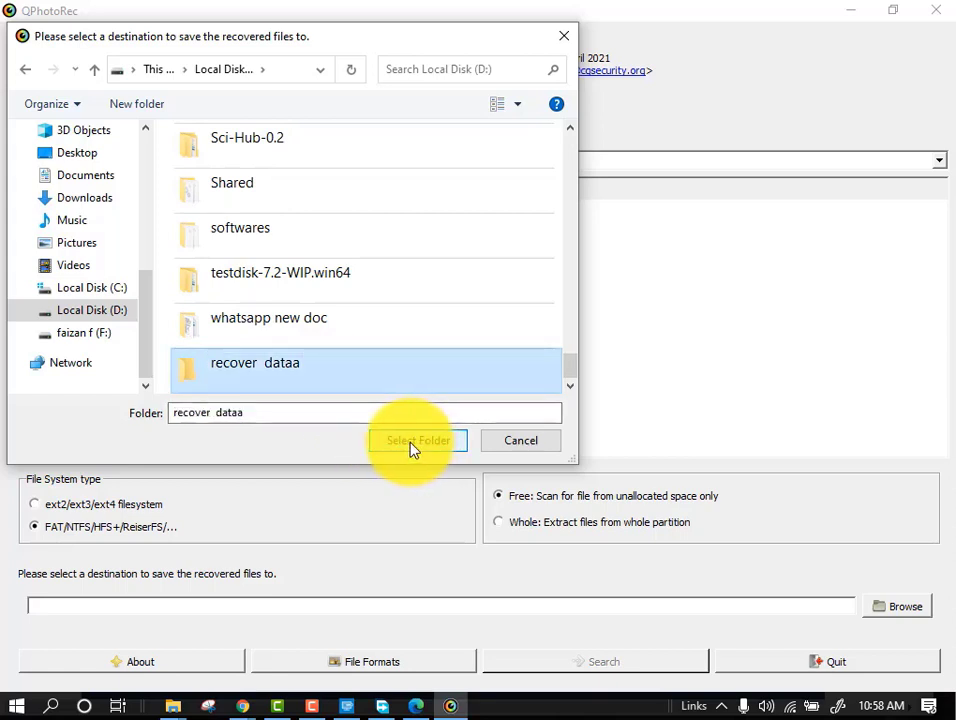
pyautogui.doubleClick(378, 376)
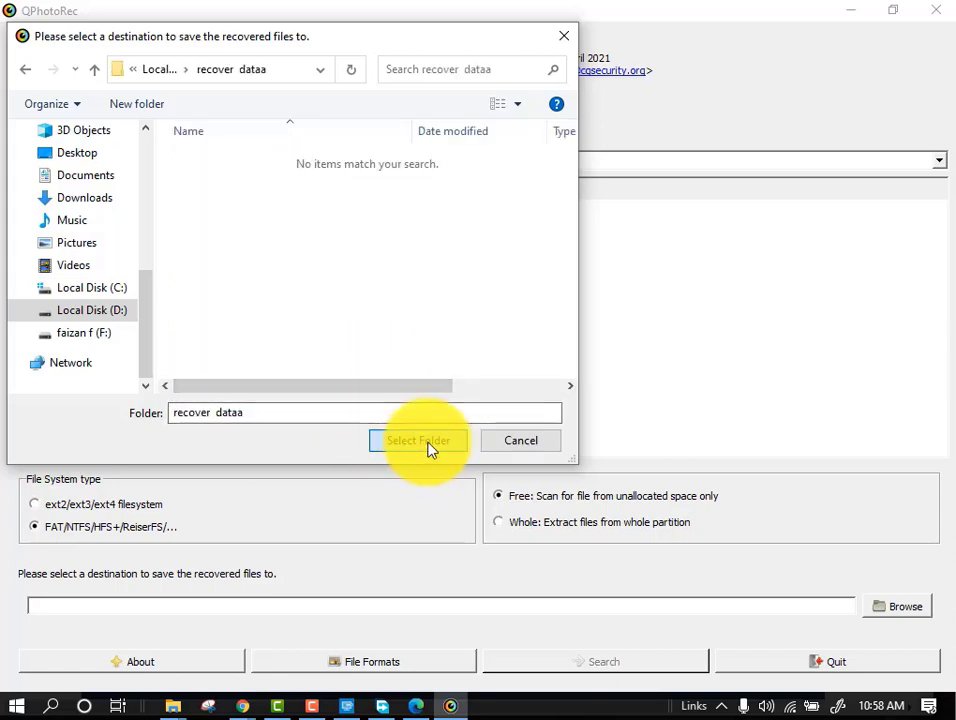
pyautogui.click(425, 445)
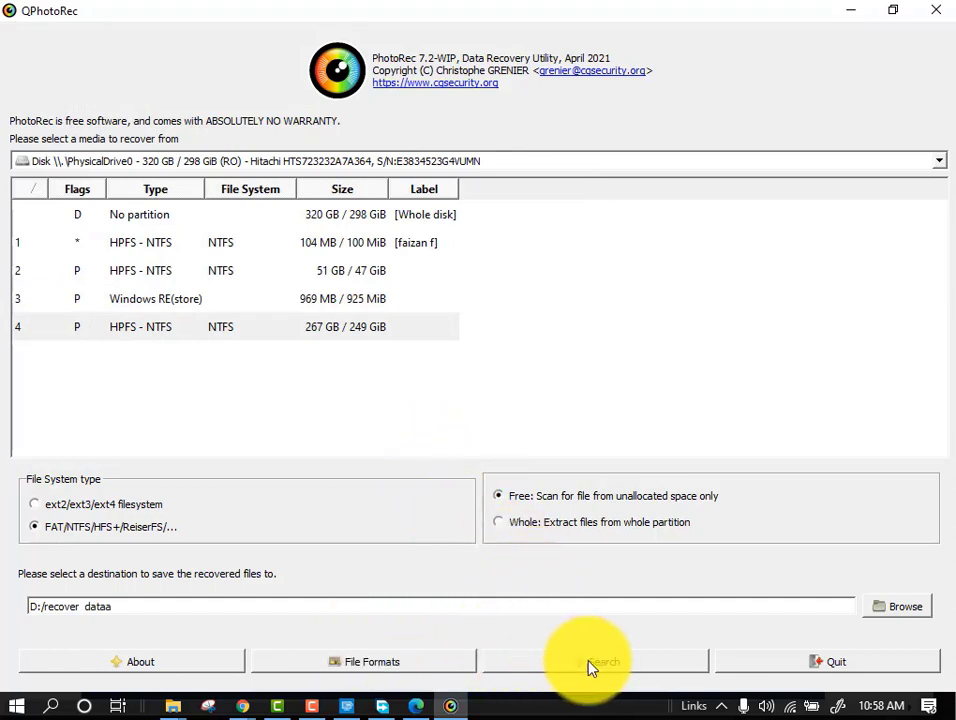
# Step: Run the file search on the selected partition and quit QPhotoRec once the recovery is complete
pyautogui.click(544, 668)
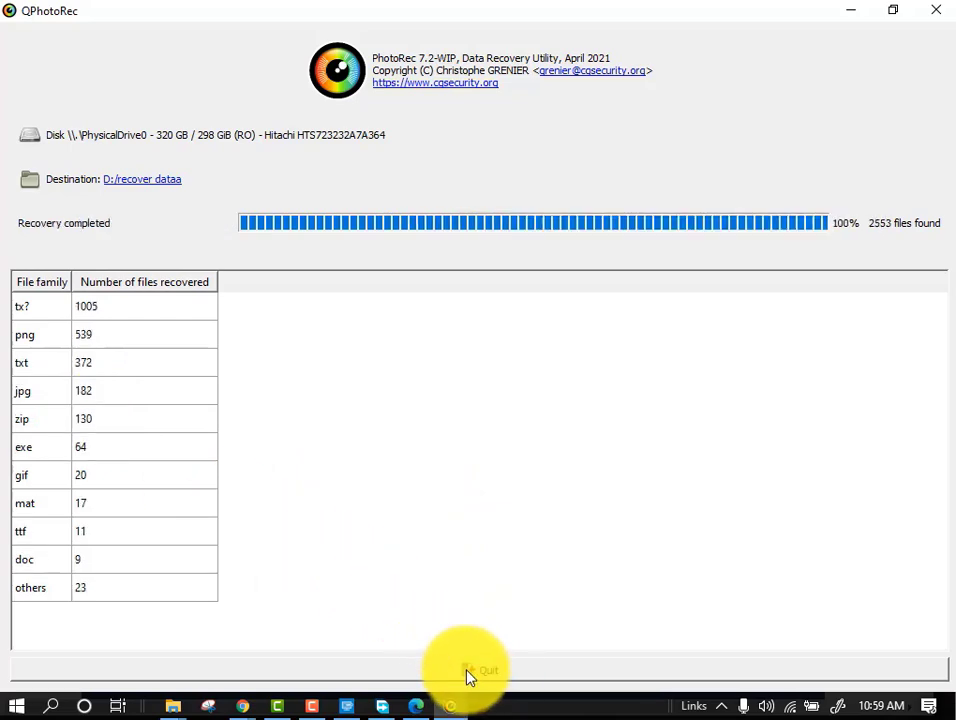
pyautogui.click(468, 672)
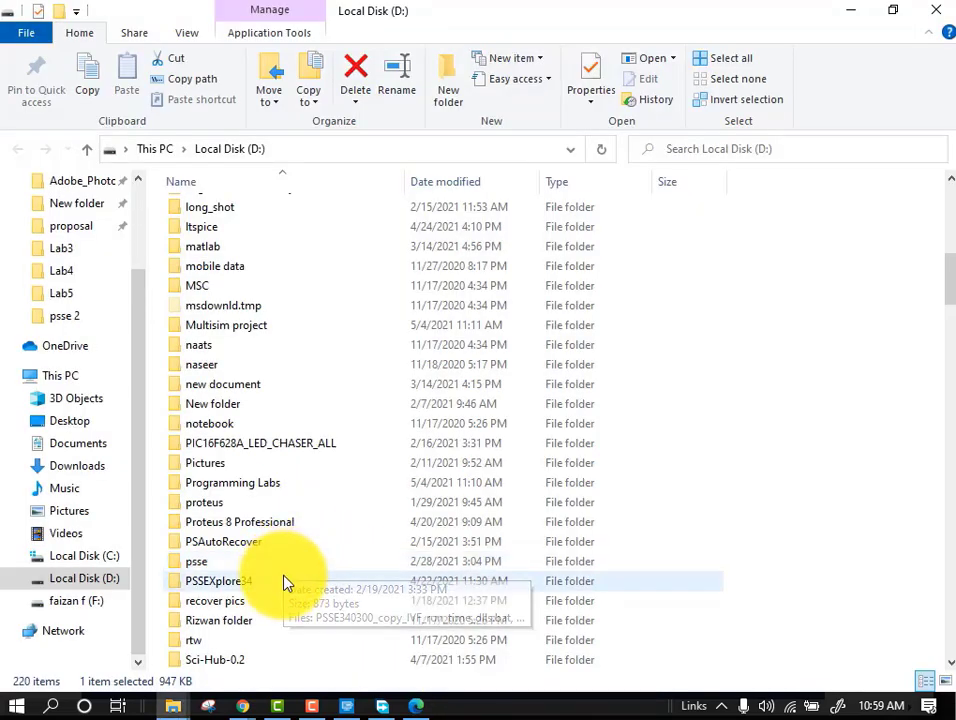
# Step: Refresh the D: drive listing and open f149658200.jpg from the recup_dir.1 subfolder of "recover dataa"
pyautogui.scroll(-1, 285, 577)
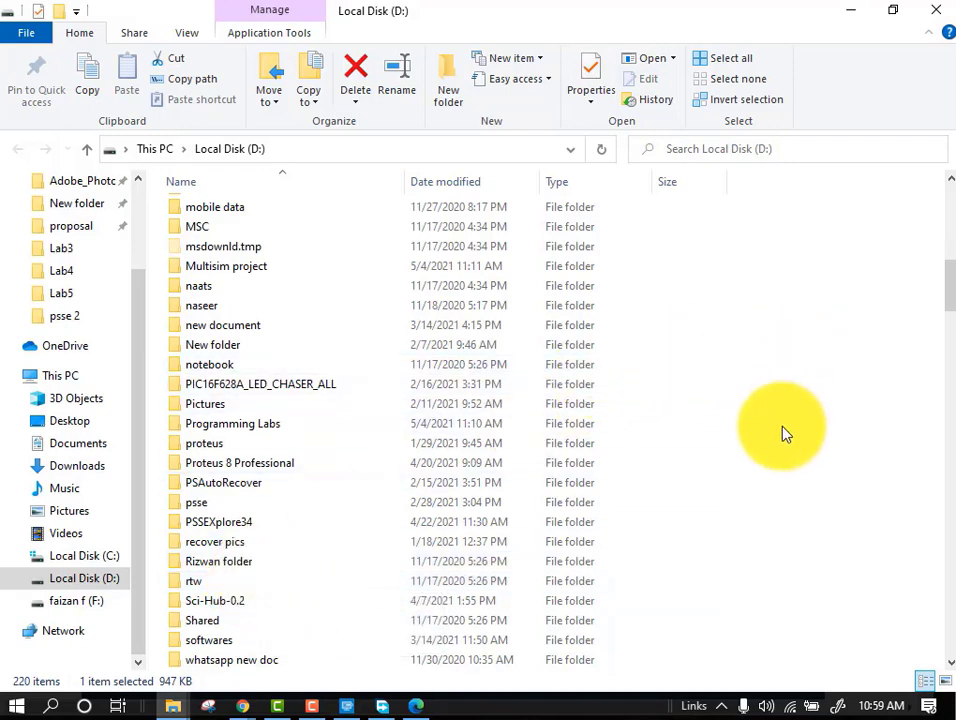
pyautogui.rightClick(799, 357)
pyautogui.click(807, 423)
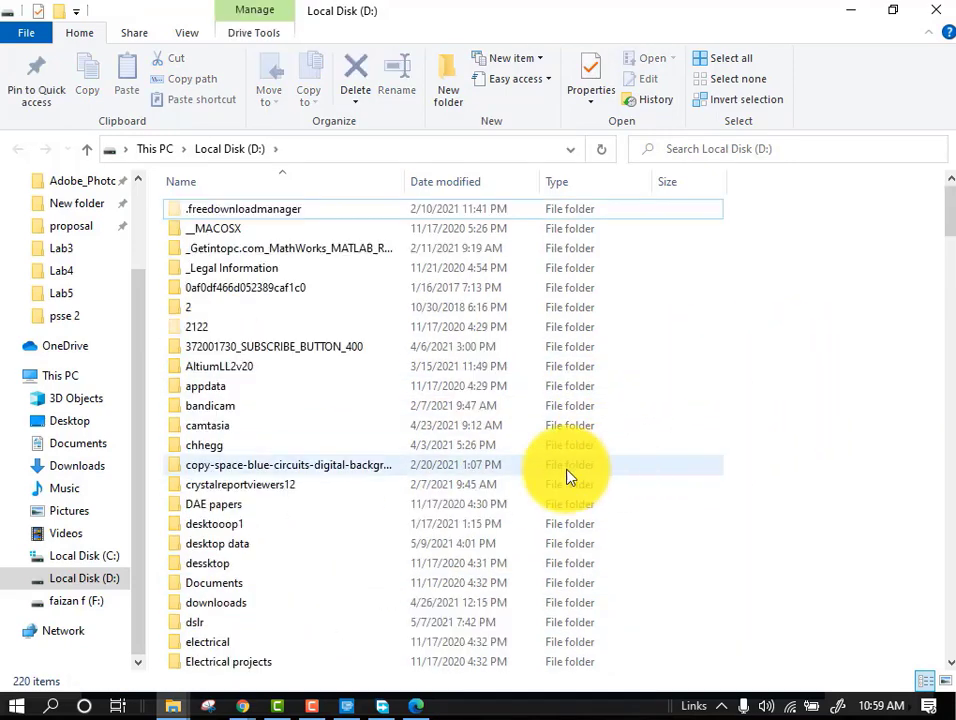
pyautogui.scroll(-6, 405, 487)
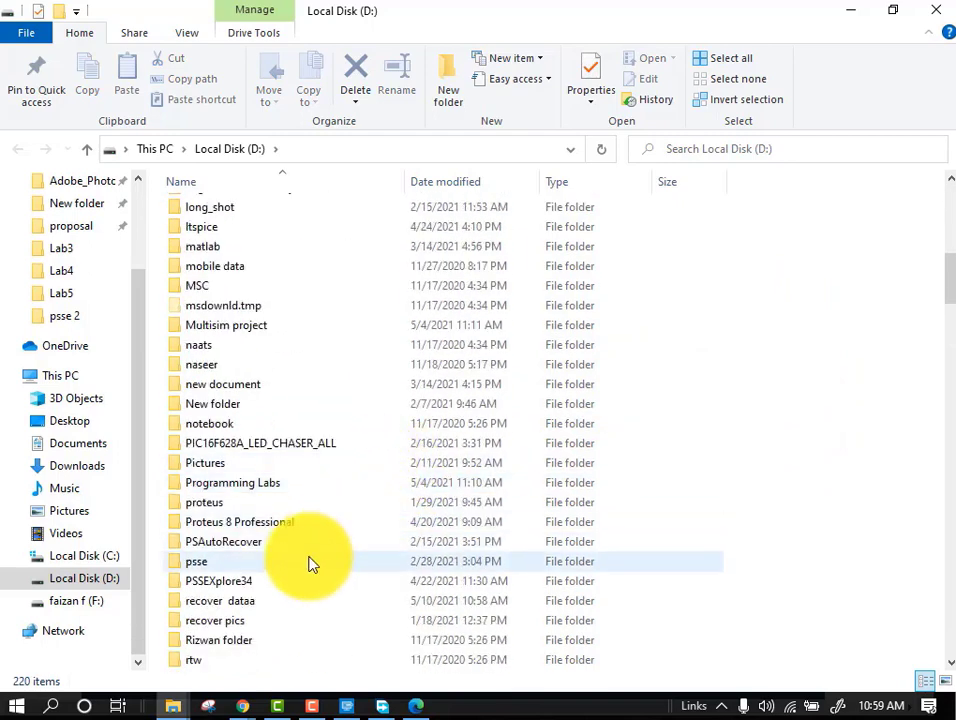
pyautogui.doubleClick(223, 605)
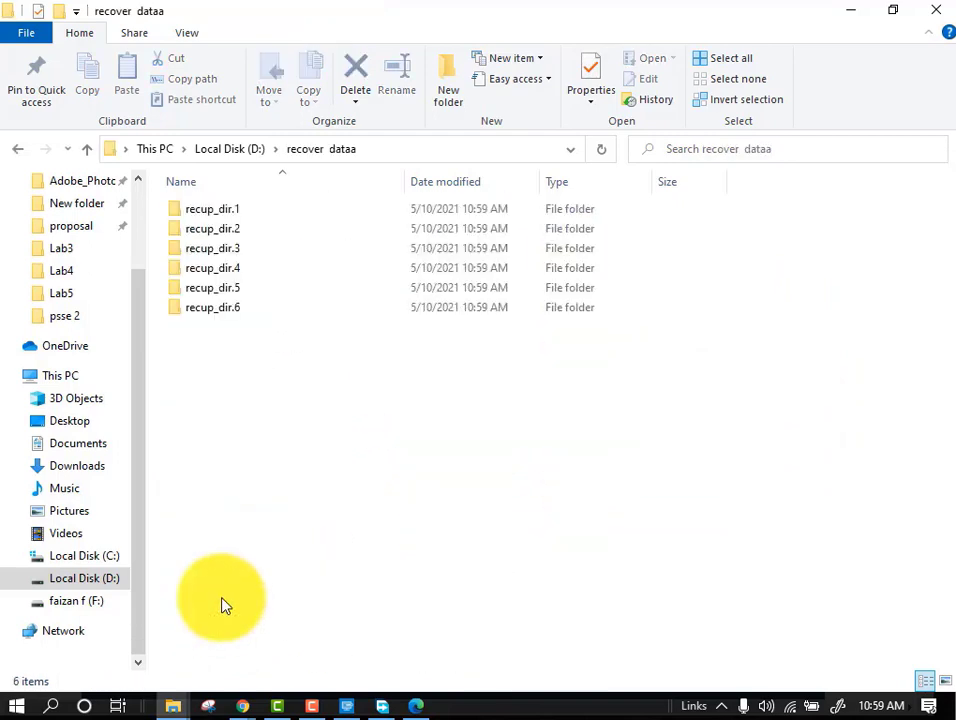
pyautogui.doubleClick(241, 214)
pyautogui.click(211, 237)
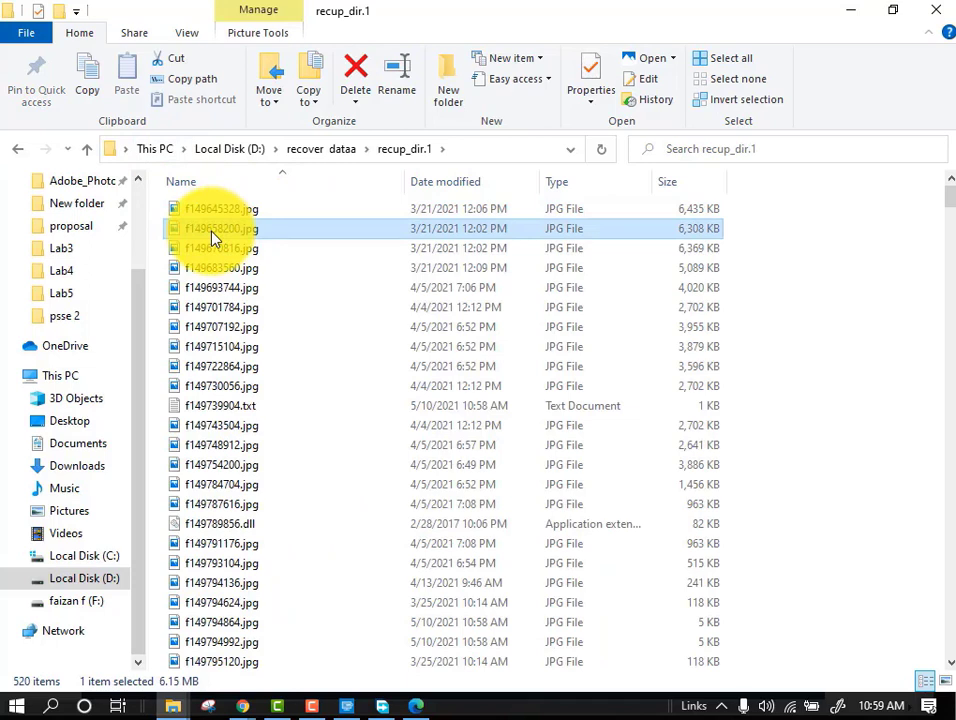
pyautogui.click(313, 706)
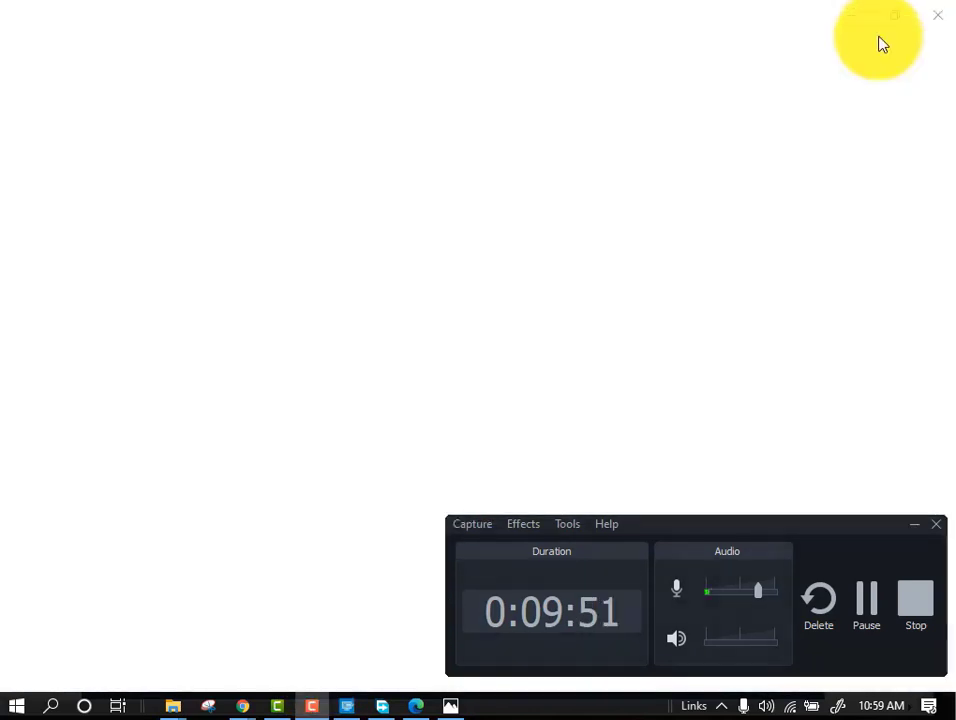
pyautogui.click(914, 526)
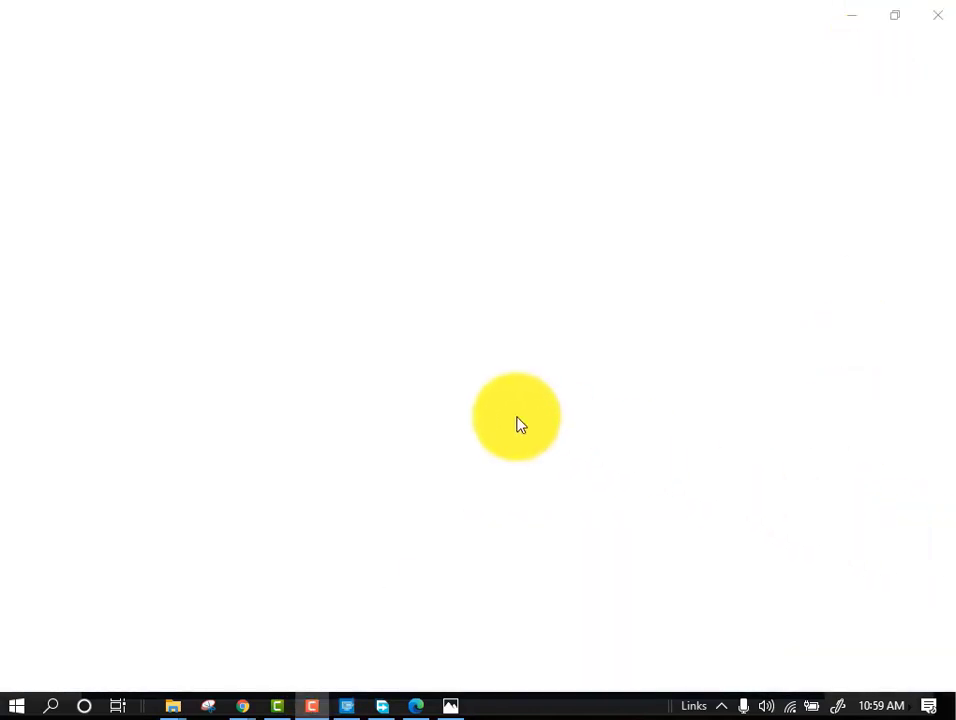